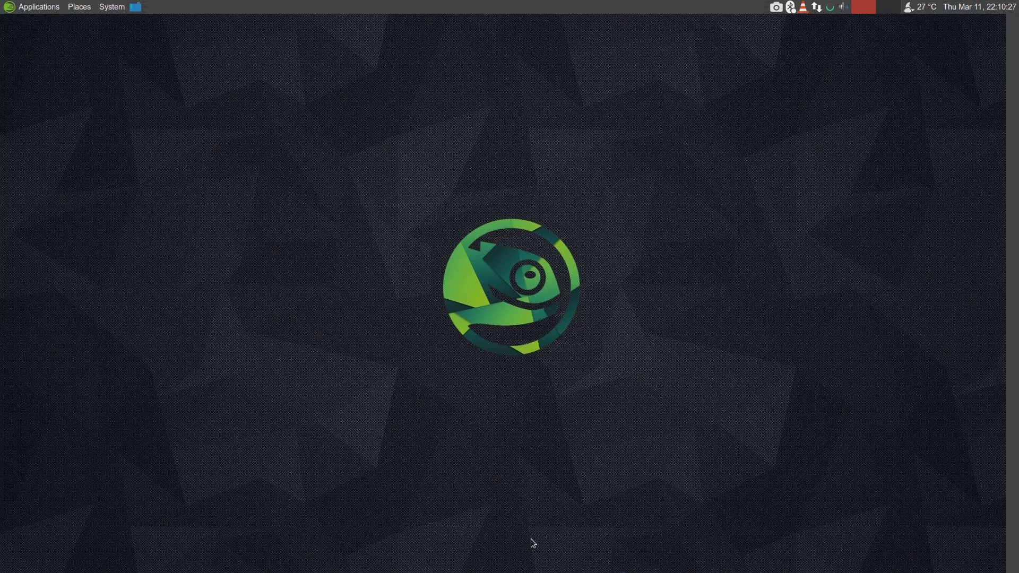
Switch to the Opera browser, search the web for "libvirt" and open the libvirt.org result.
mouse_move(624, 571)
click(680, 567)
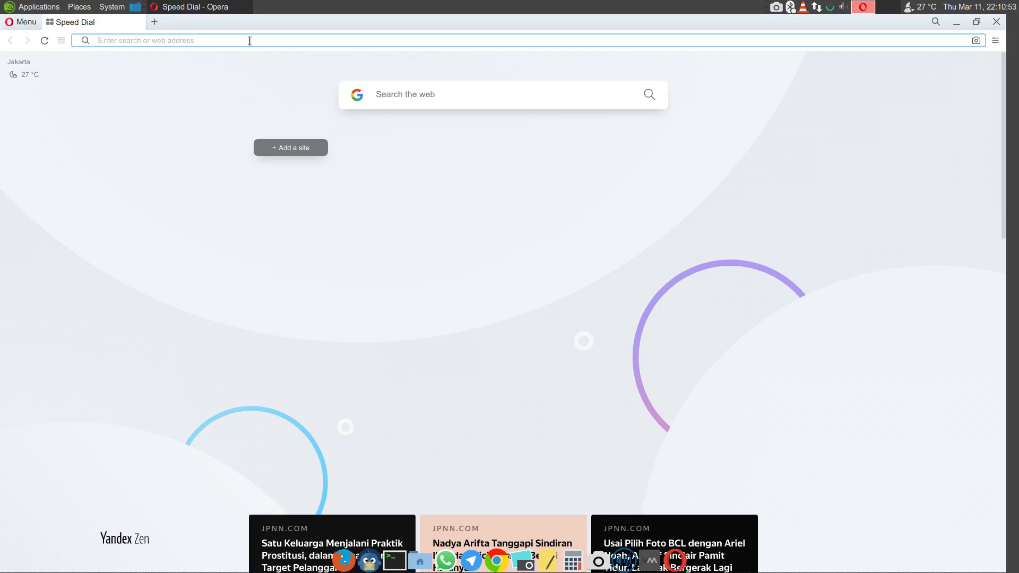
text(lib)
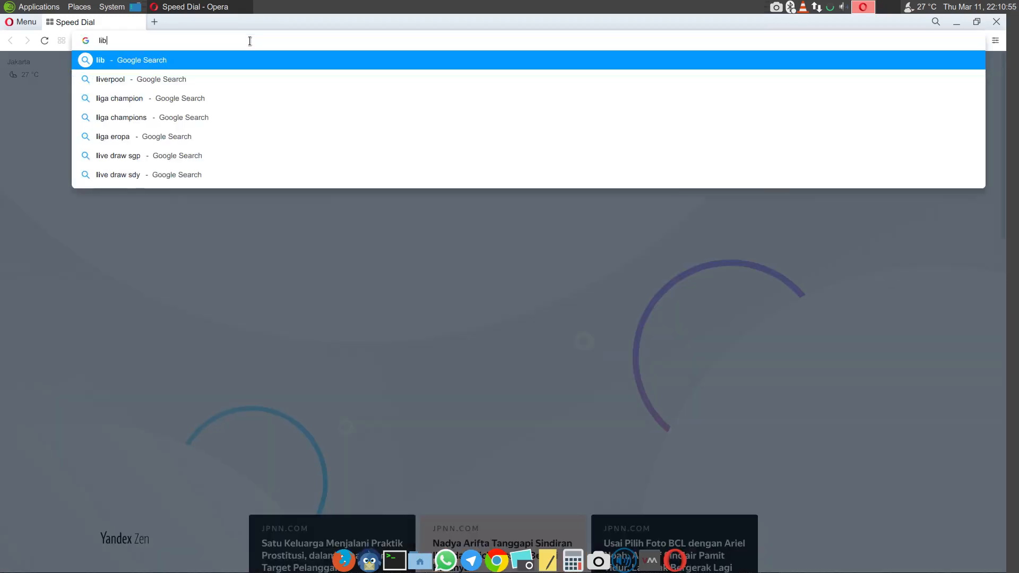
text(virt)
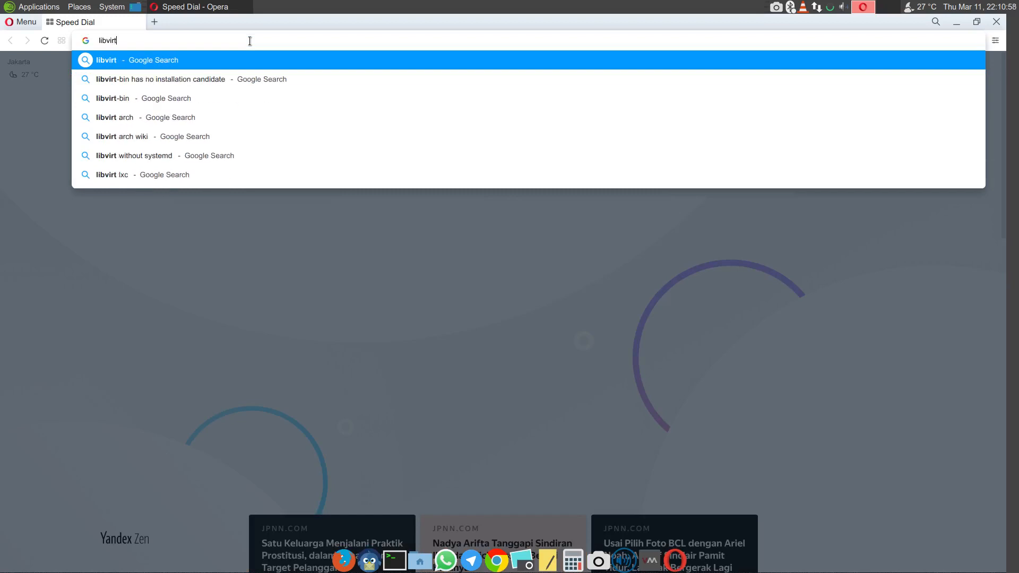
key(Return)
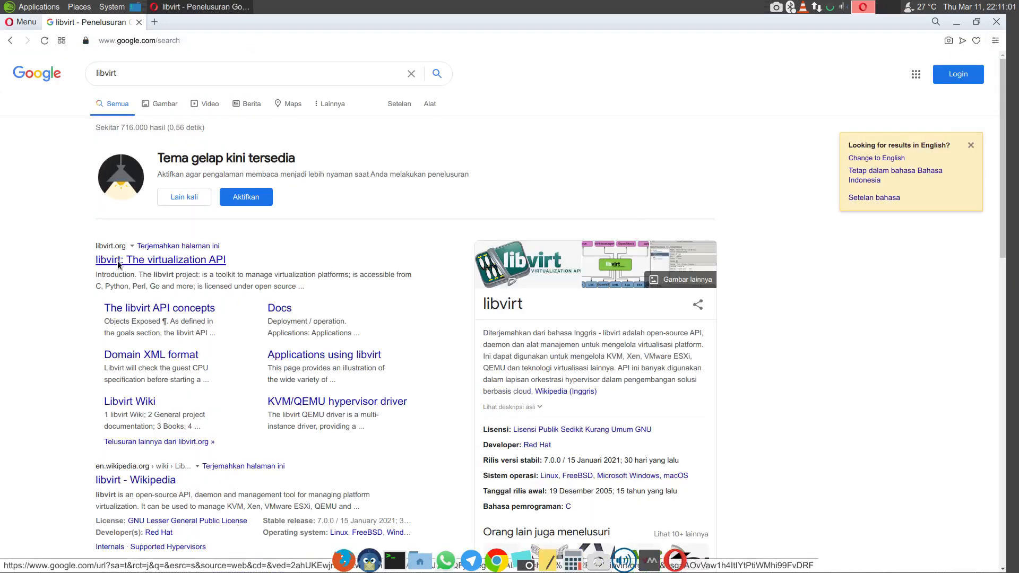
Search for "qemu kvm" in a new tab, open the QEMU site in its own tab and move that tab first.
click(154, 22)
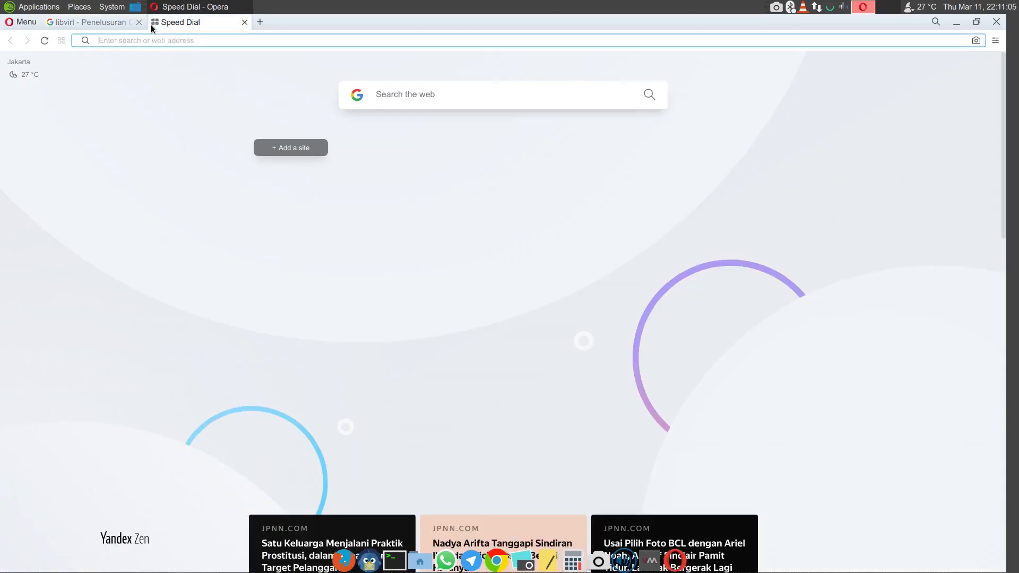
text(qemu kvm)
key(Return)
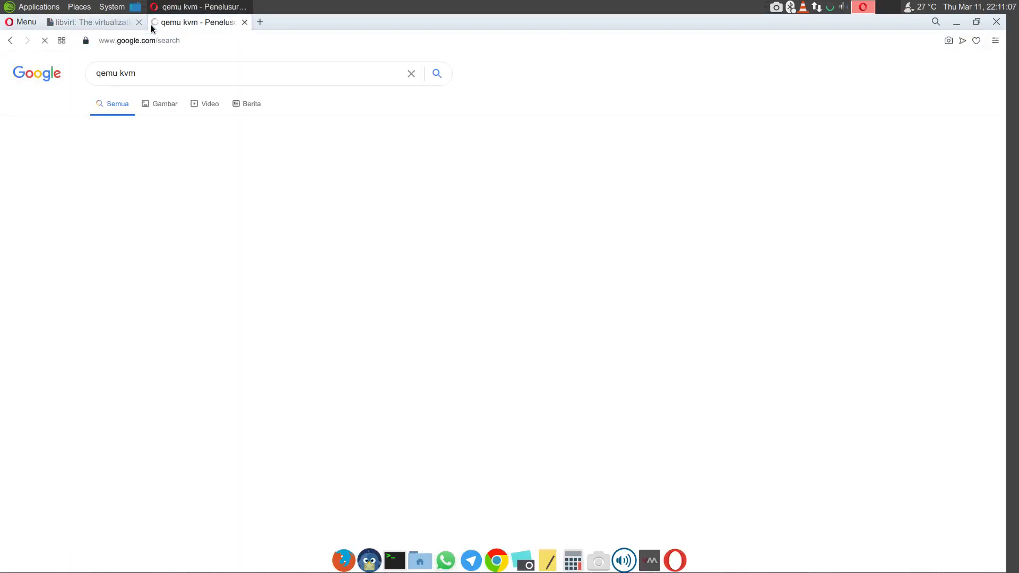
right_click(106, 162)
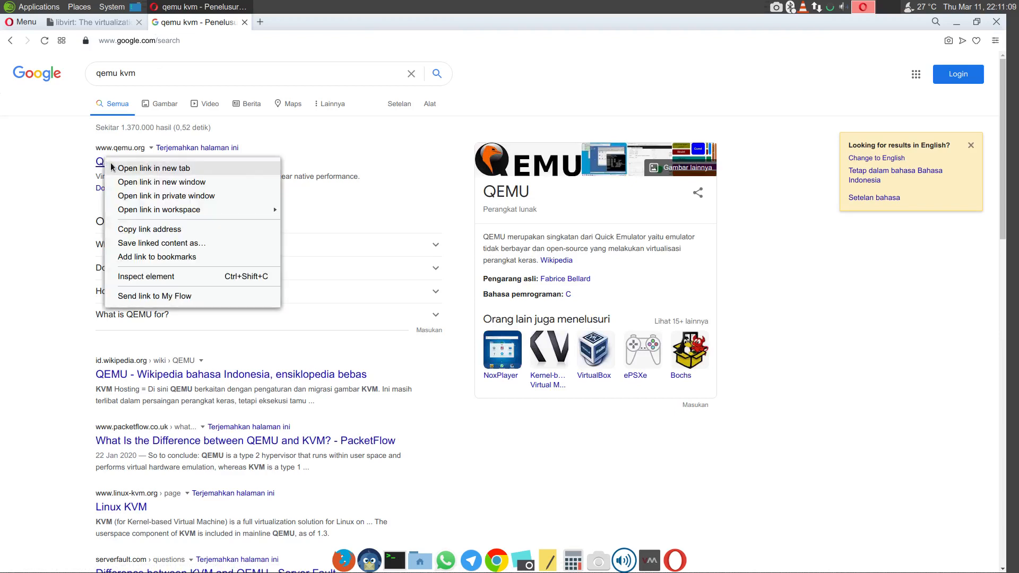
click(110, 164)
drag(306, 24, 111, 23)
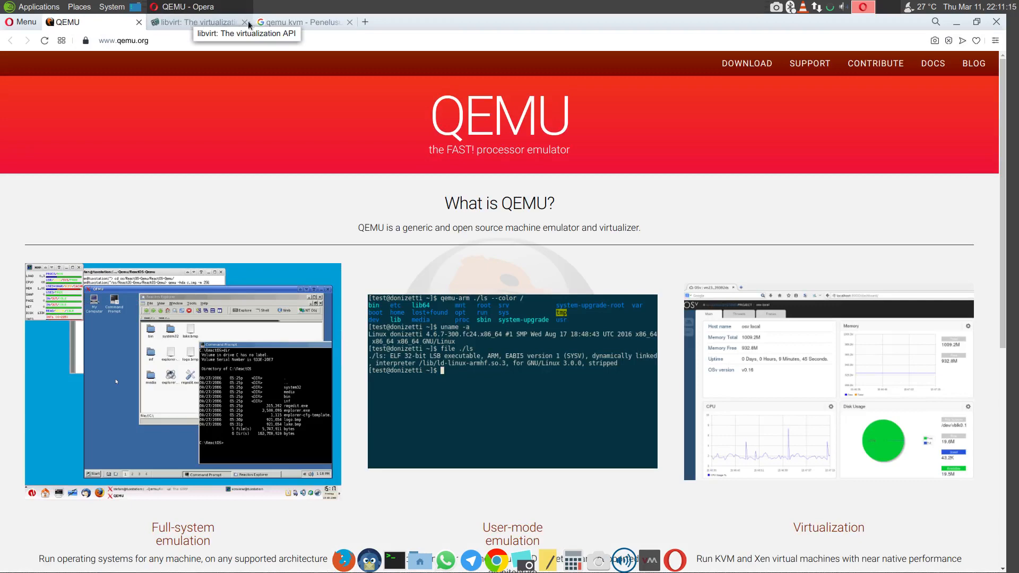
Open the Linux KVM search result in its own tab and place that tab directly after the QEMU one.
click(300, 22)
right_click(92, 505)
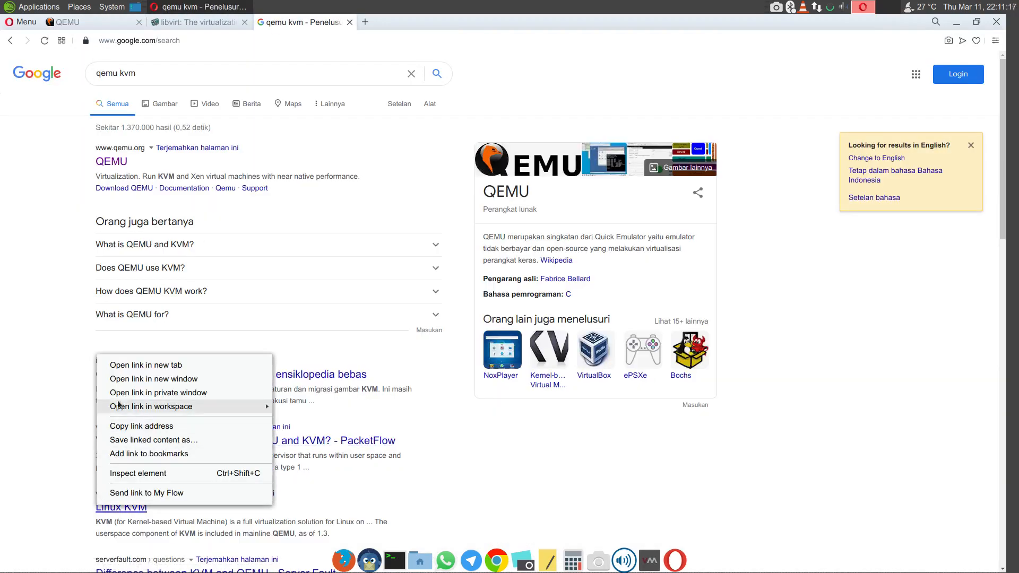
click(114, 424)
drag(389, 21, 192, 24)
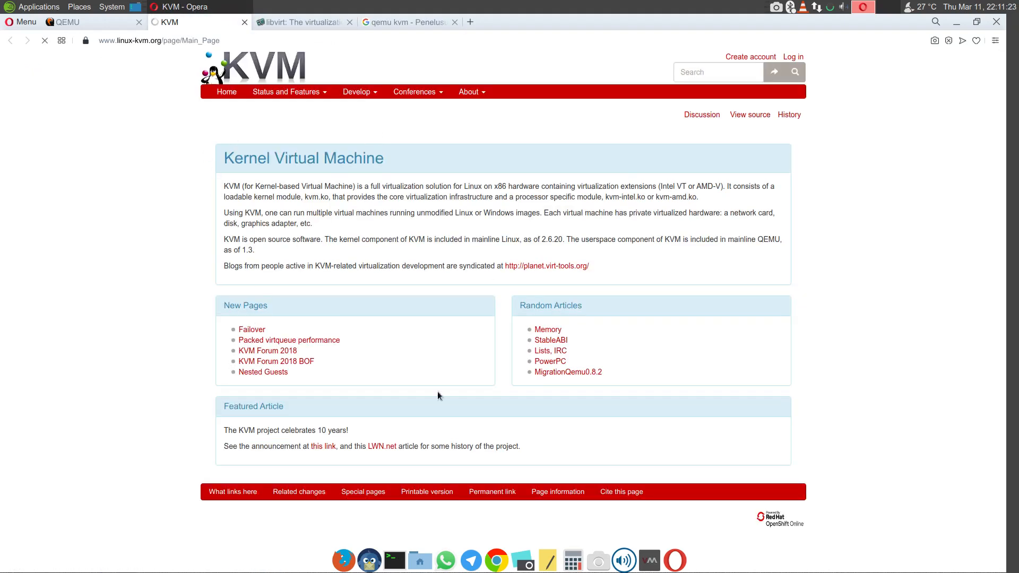
View the libvirt page, search Google for "virt-manager" in the search results tab and open the Virtual Machine Manager home page.
click(308, 21)
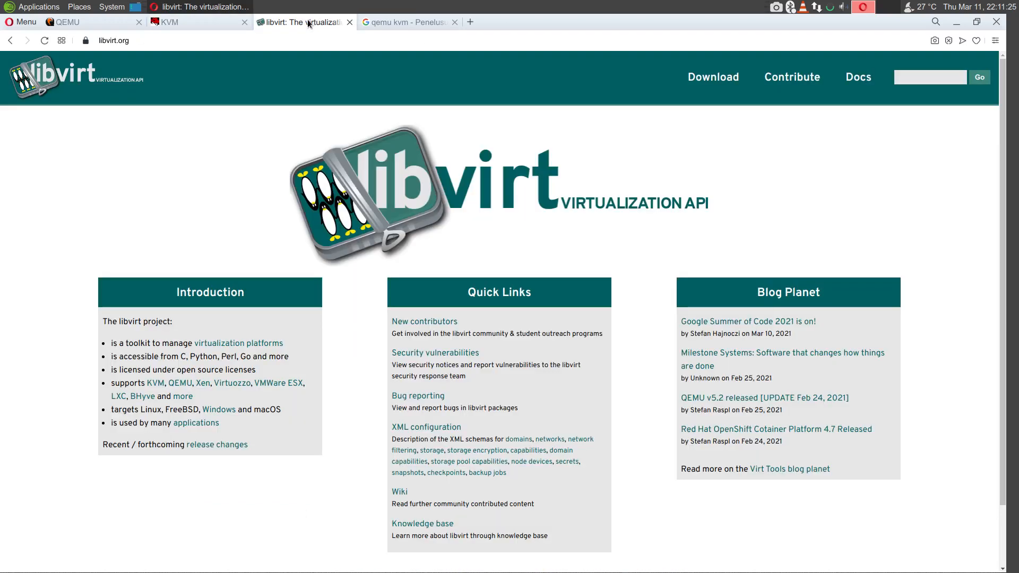
click(366, 21)
triple_click(308, 75)
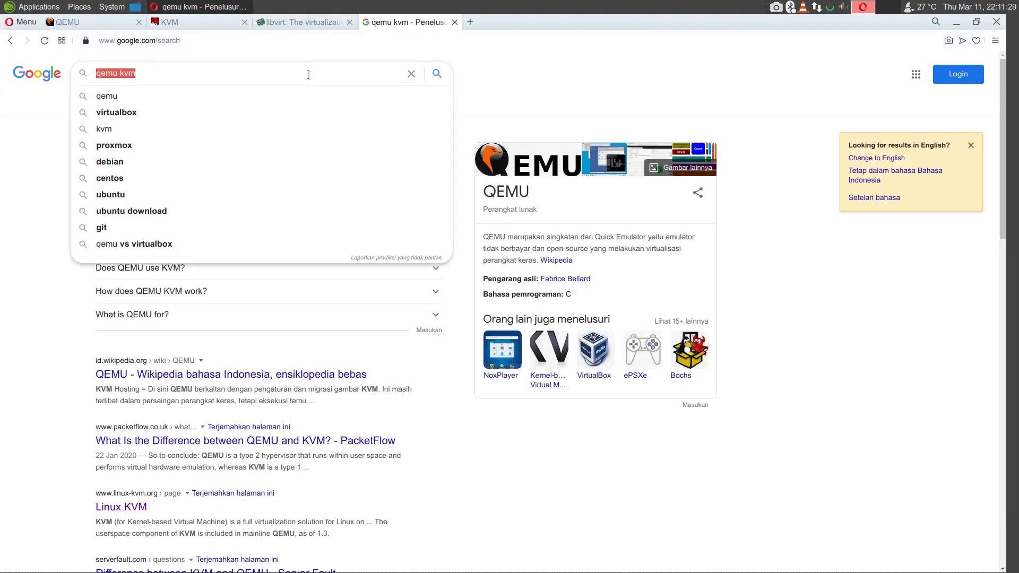
text(virt)
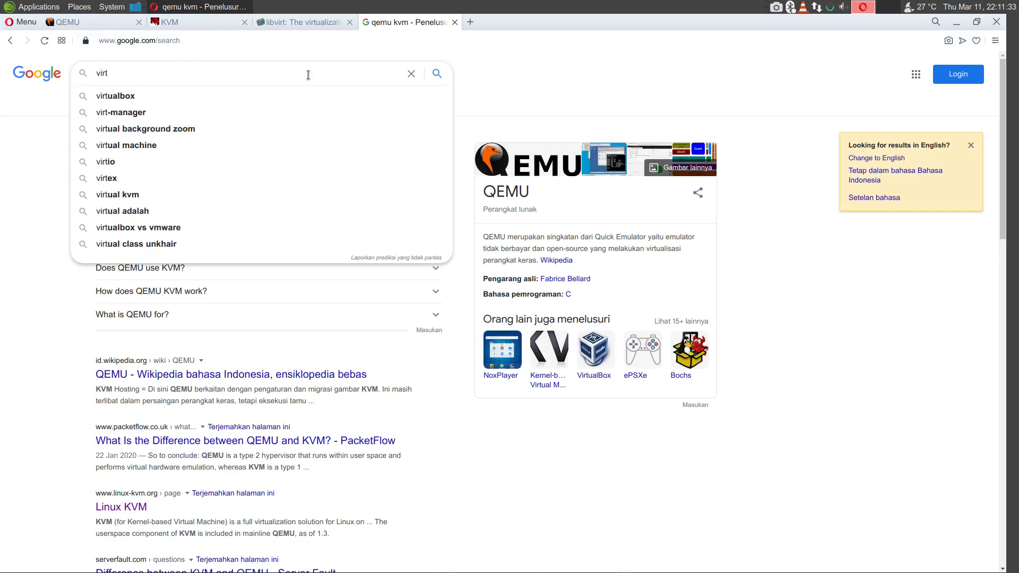
key(Down)
key(Down)
key(Return)
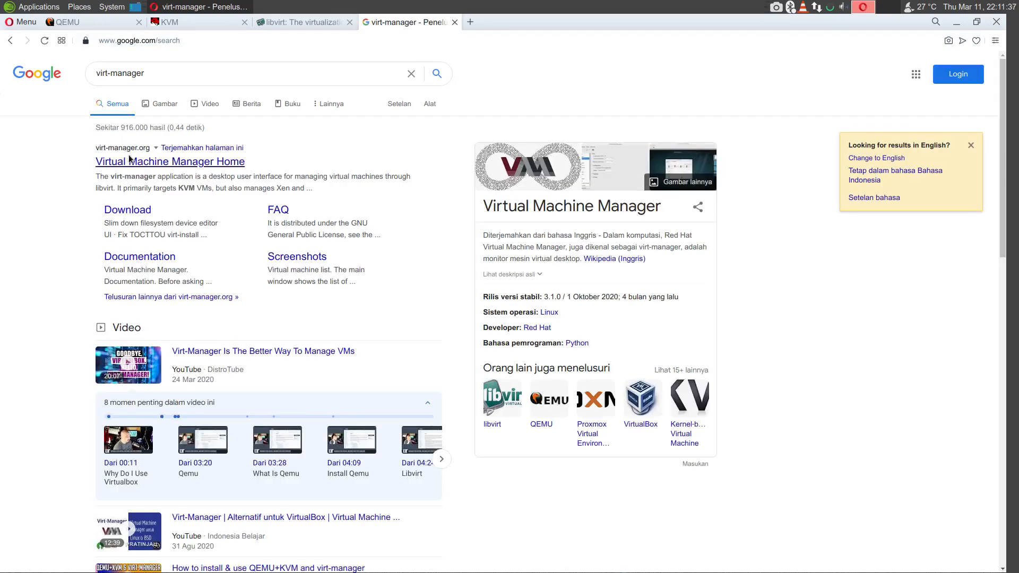
click(130, 159)
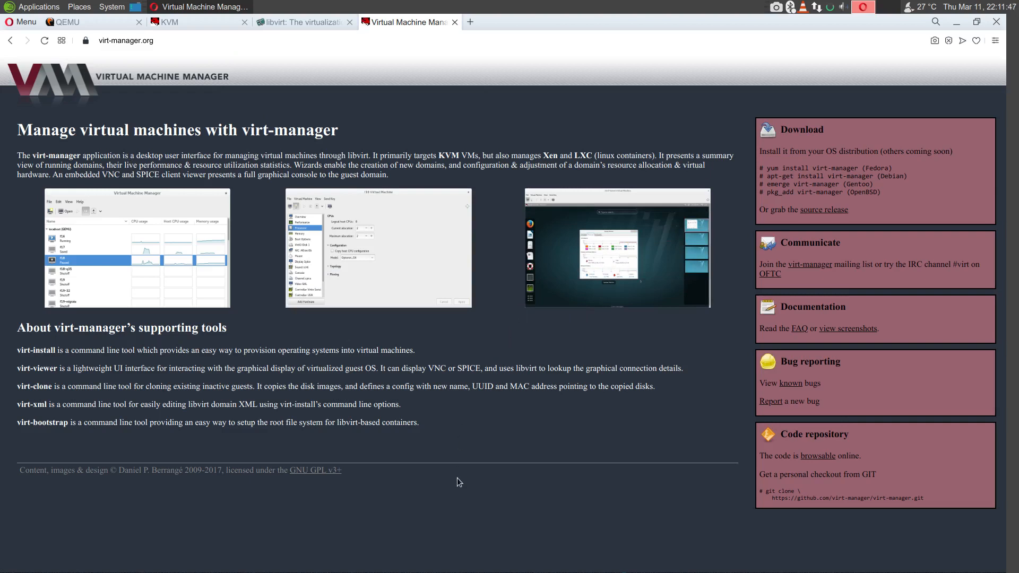
Switch to a new terminal, log in as root with su - and the root password, and maximize the window.
click(394, 560)
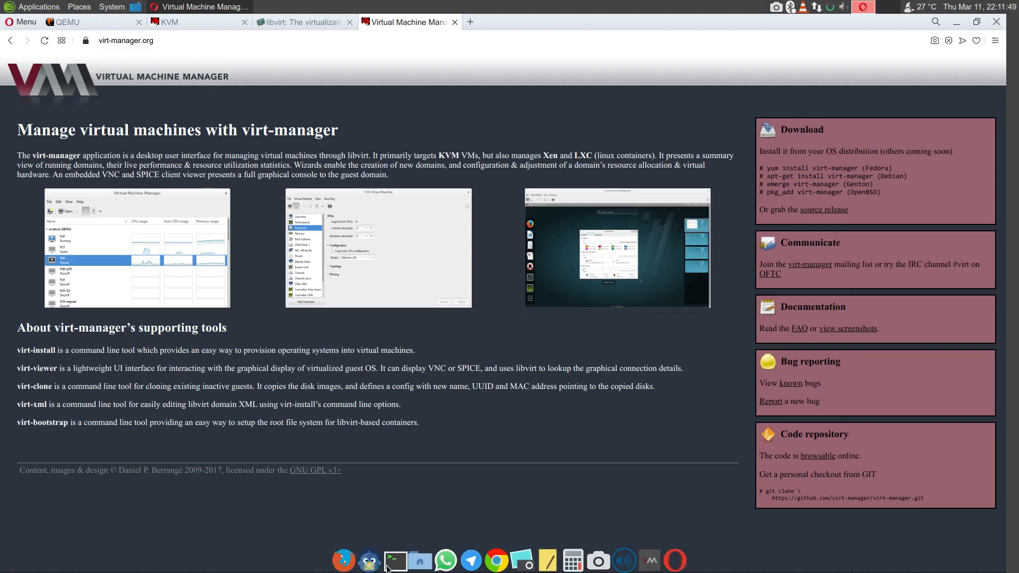
text(su -)
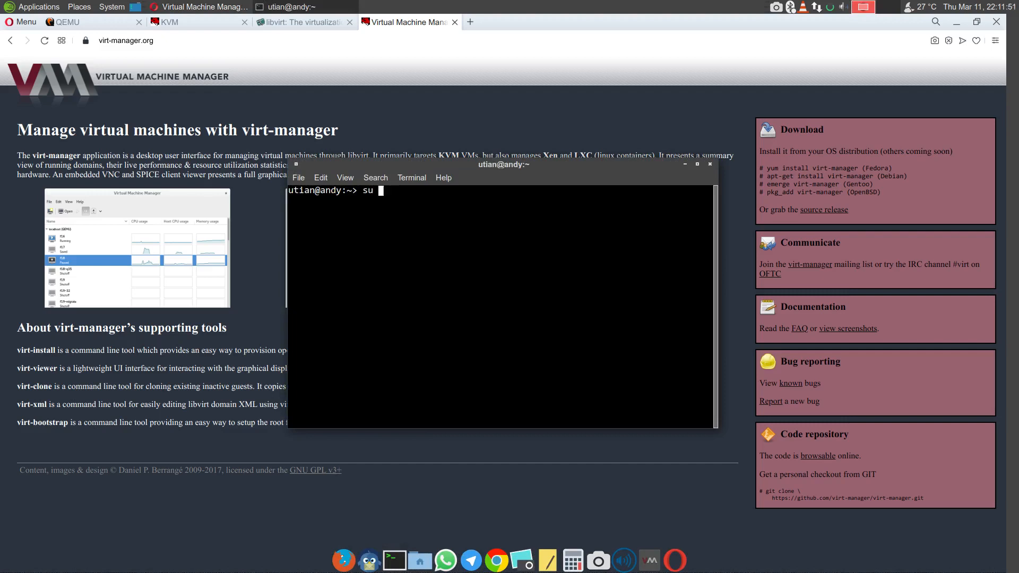
key(Return)
key(Return)
double_click(517, 166)
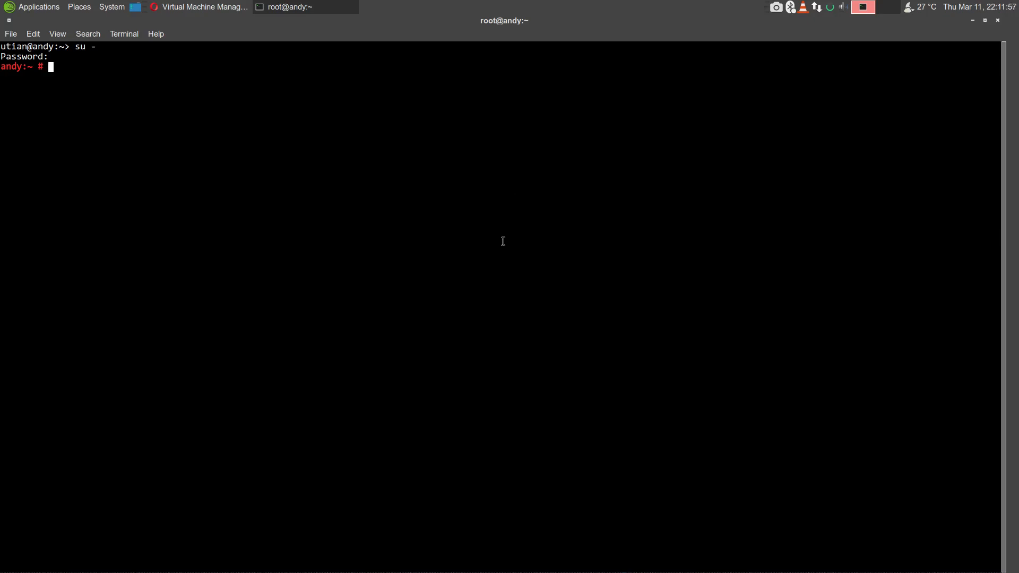
Show the system information in the terminal with screenfetch.
text(cat)
key(BackSpace)
key(BackSpace)
key(BackSpace)
key(BackSpace)
text(screenfetch)
key(Return)
key(Return)
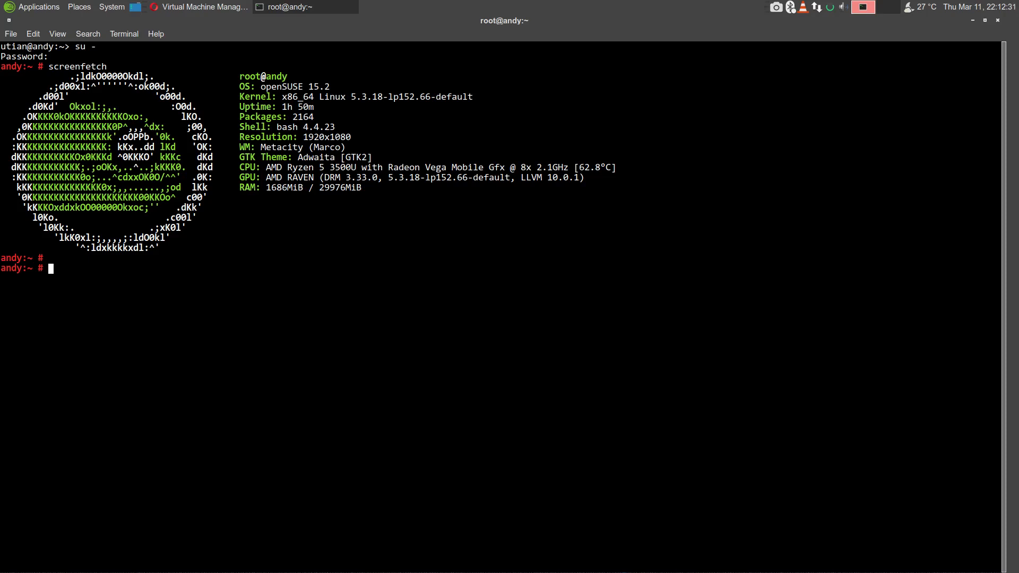
Search the repositories with zypper se kvm and highlight the patterns-server-kvm_server and patterns-server-kvm_tools entries.
key(Return)
text(zypper s)
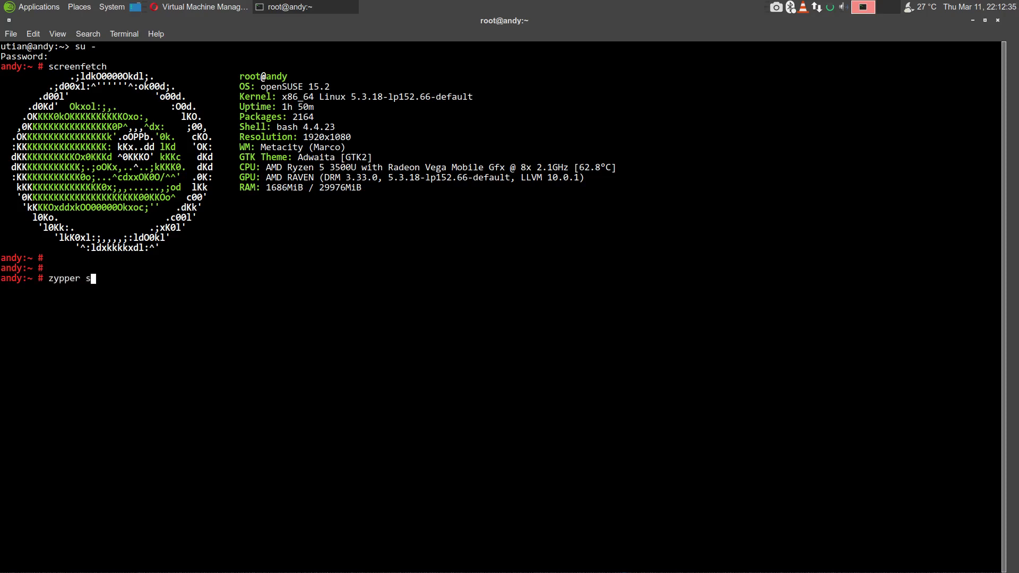
text(e kvm)
key(Return)
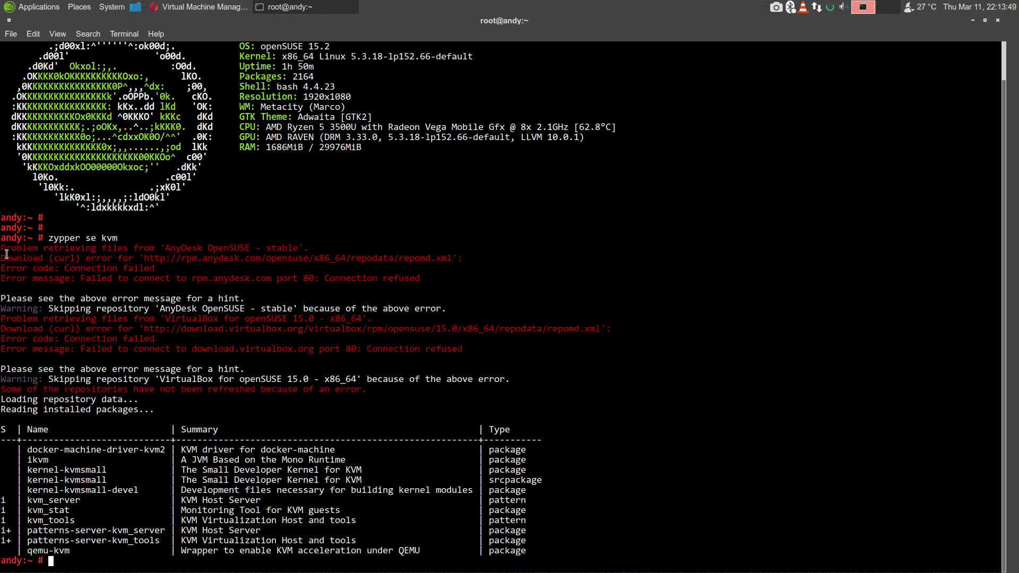
drag(6, 254, 596, 356)
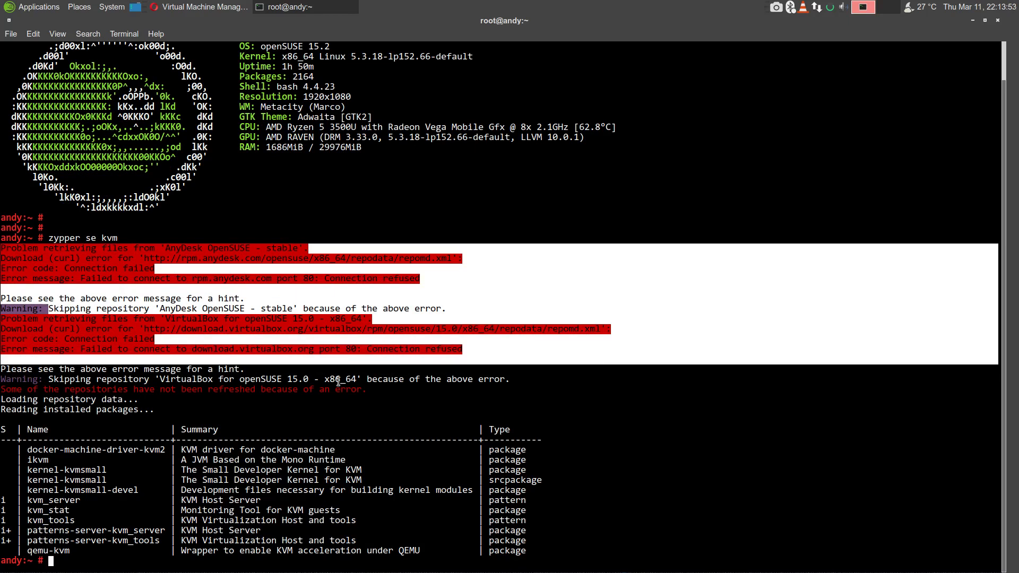
click(227, 405)
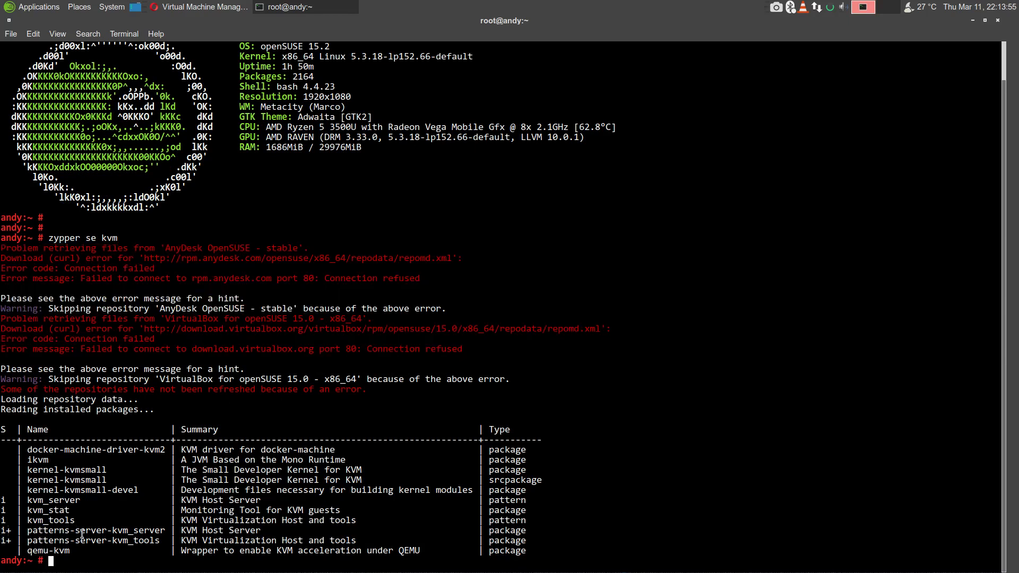
double_click(104, 531)
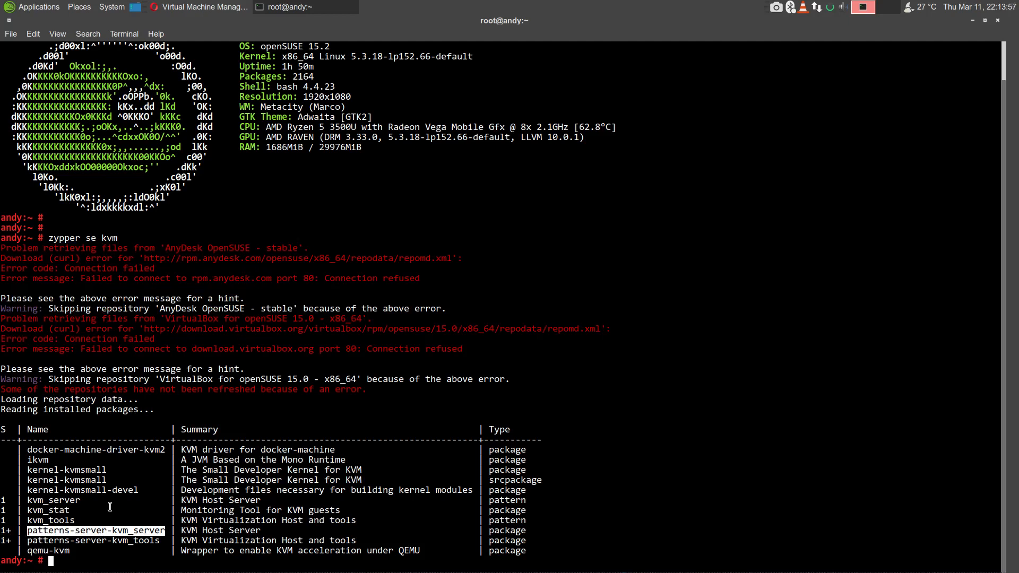
double_click(126, 541)
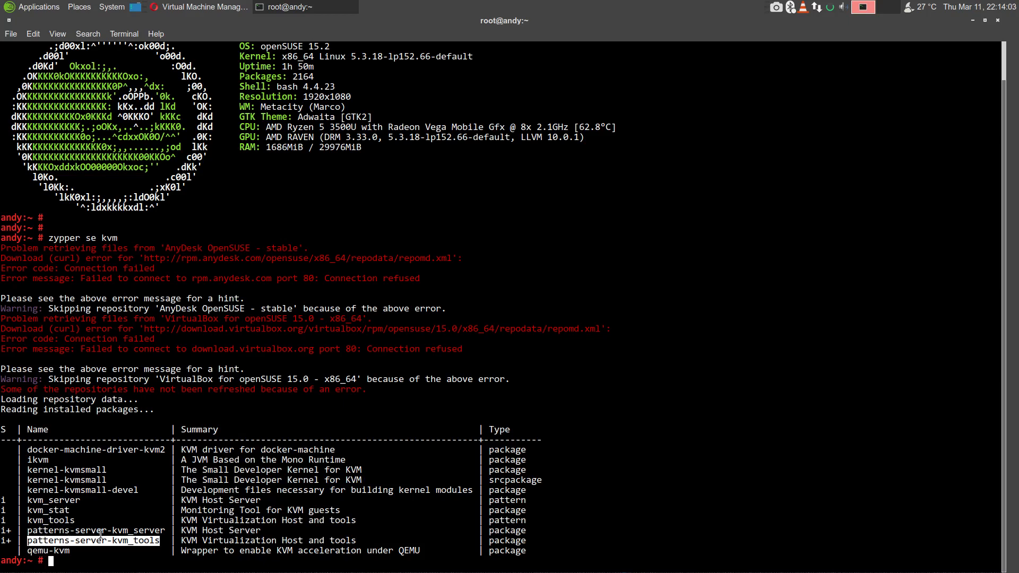
double_click(119, 531)
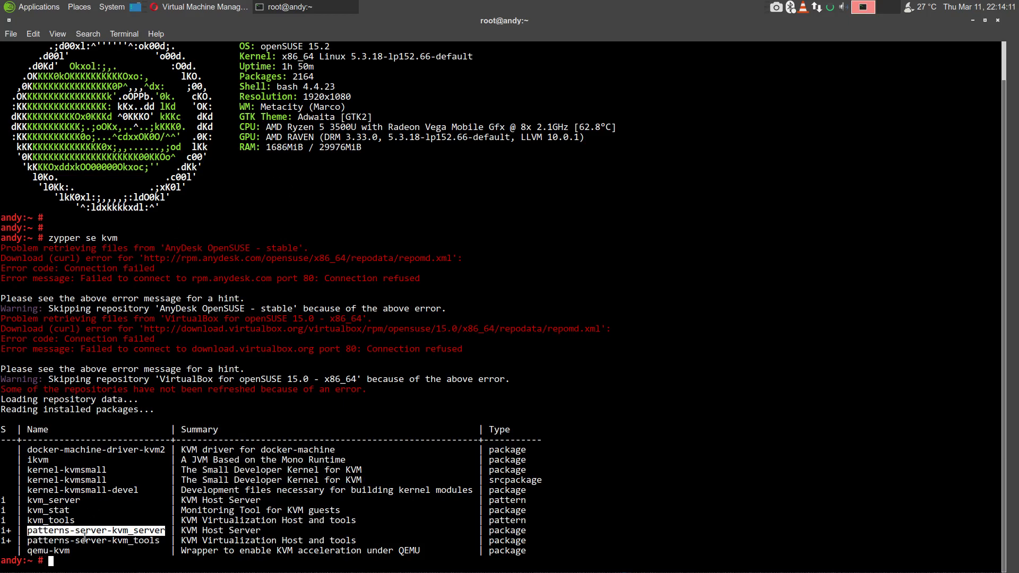
double_click(111, 541)
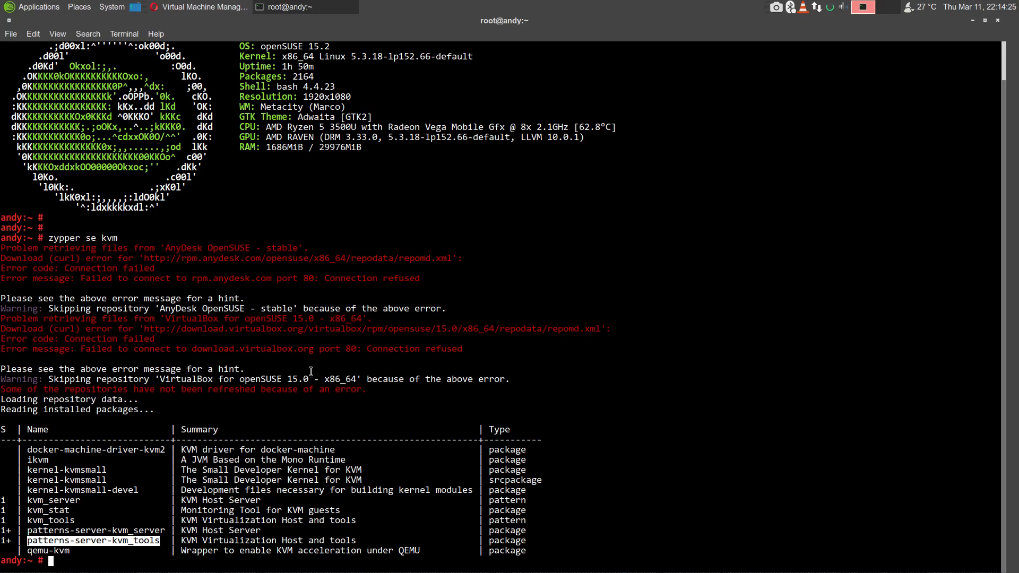
click(385, 321)
Clear the terminal and check the libvirtd service with systemctl status libvirtd.
text(clear)
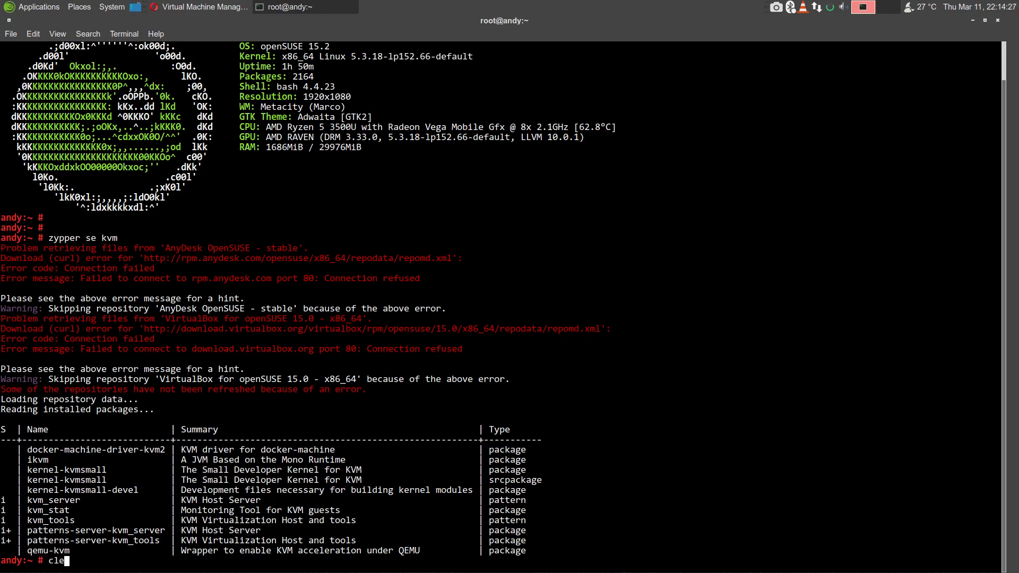
key(Return)
key(Return)
key(Return)
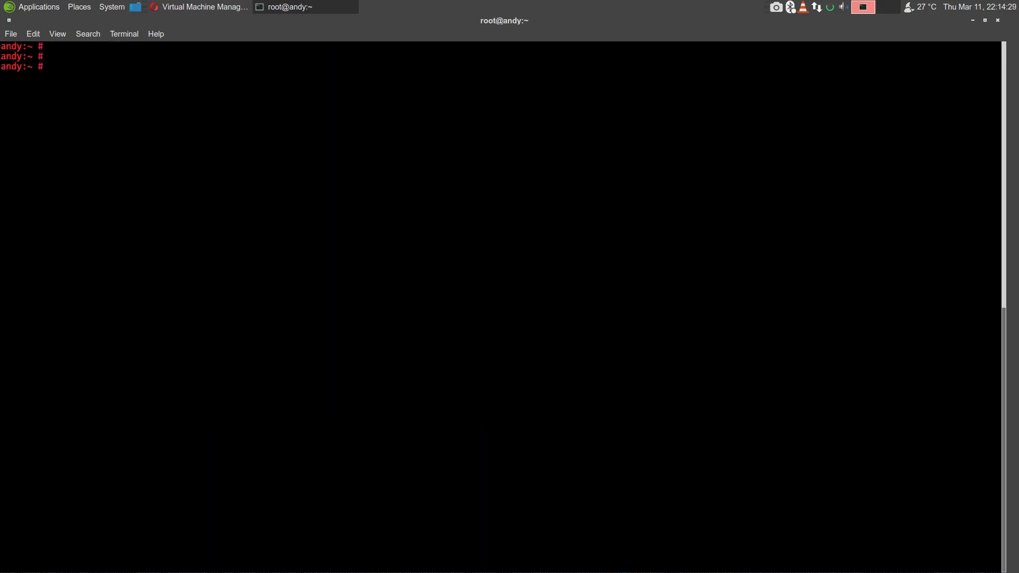
text(systemctl status lib)
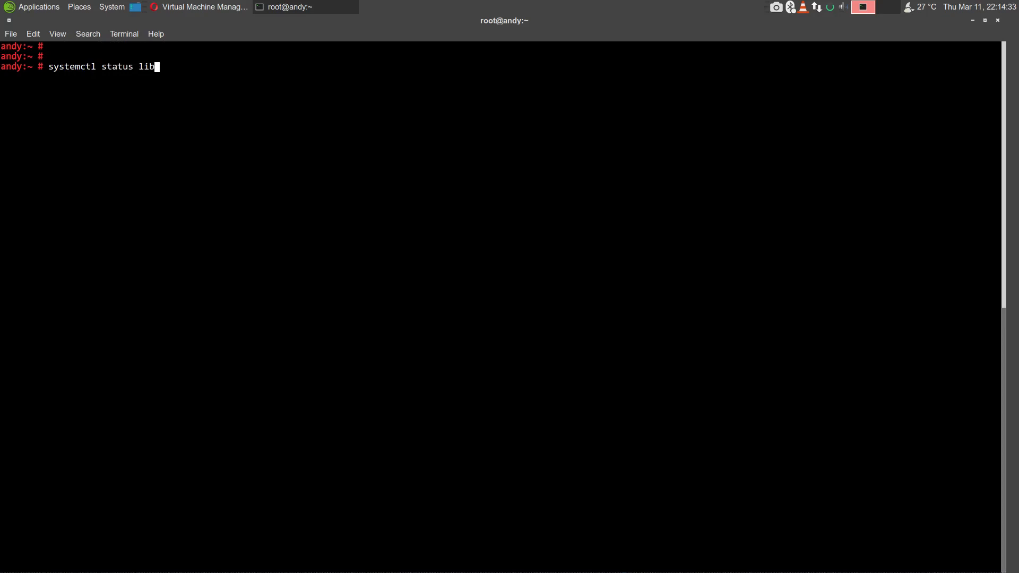
text(virtd)
key(Return)
key(Return)
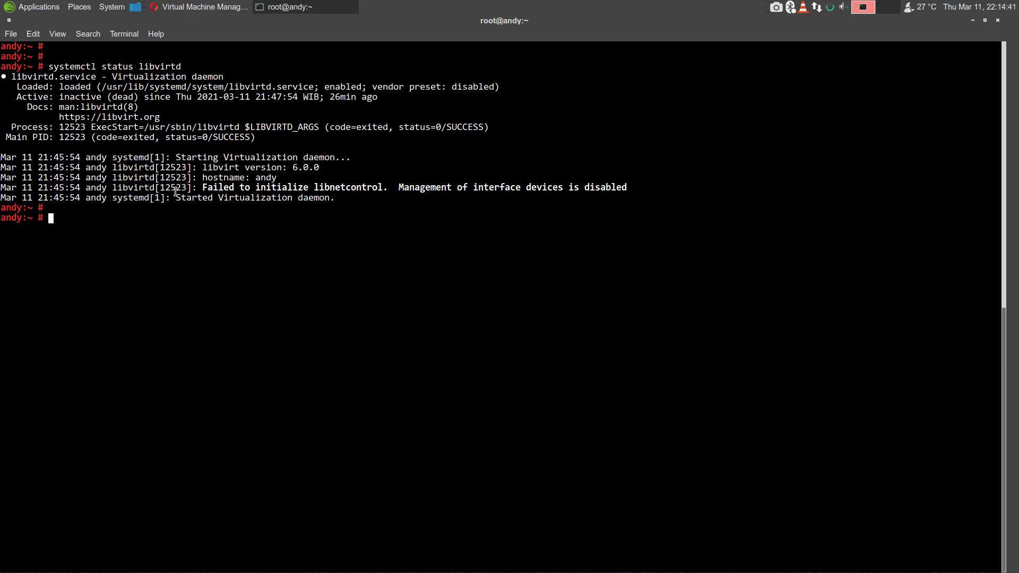
Enable and immediately start the libvirt daemon with systemctl enable libvirtd --now.
key(Up)
key(Left)
key(Left)
key(Left)
key(Left)
key(Left)
key(Left)
key(Left)
key(Left)
key(Left)
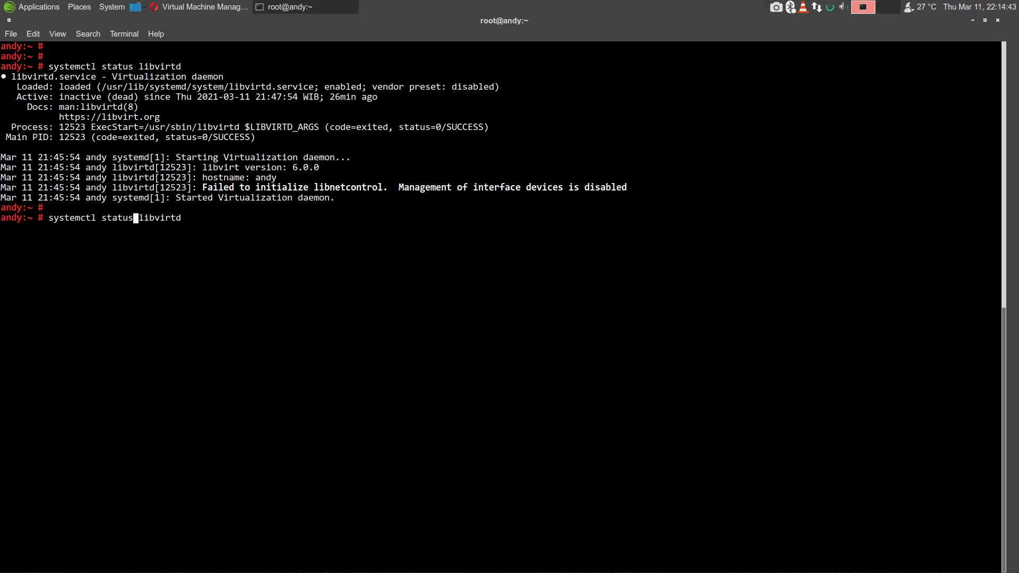
key(BackSpace)
key(BackSpace)
key(BackSpace)
key(BackSpace)
key(BackSpace)
key(BackSpace)
text(enable)
key(End)
text(--now)
key(Return)
key(Return)
key(Return)
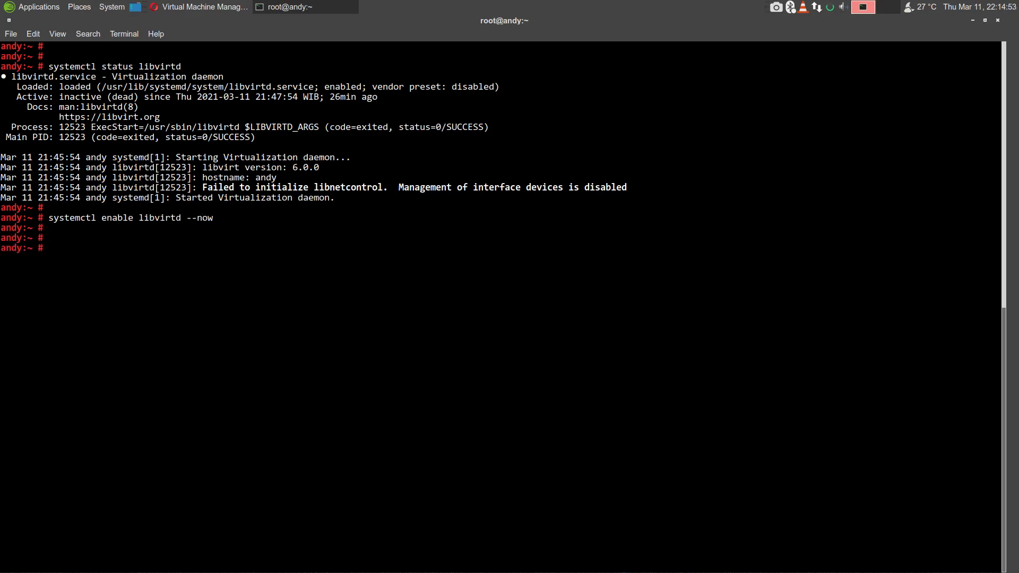
Rerun systemctl status libvirtd twice to verify the state of the enabled service.
key(Up)
key(Up)
key(Return)
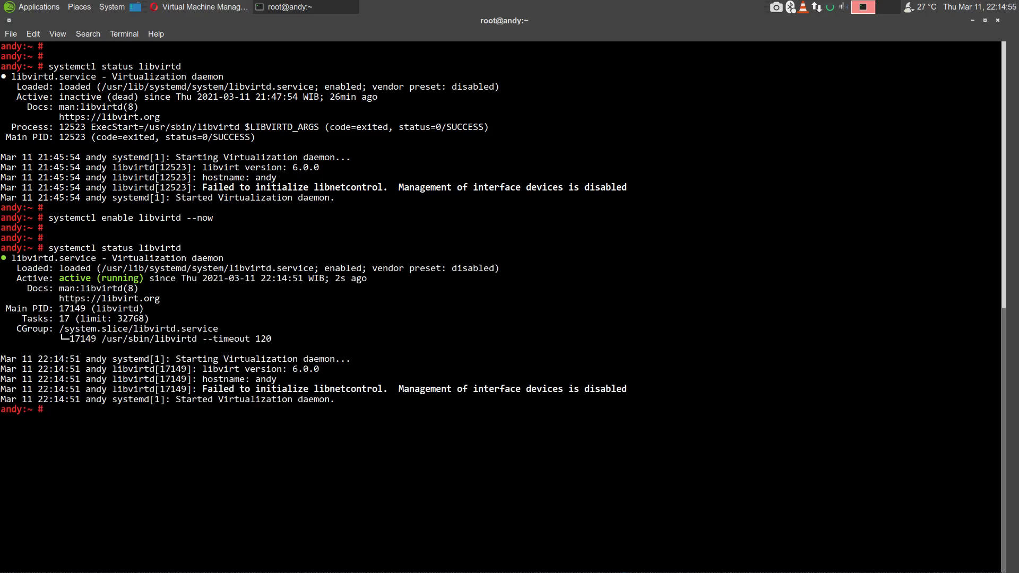
key(Return)
key(Return)
key(Up)
key(Up)
key(Down)
key(Return)
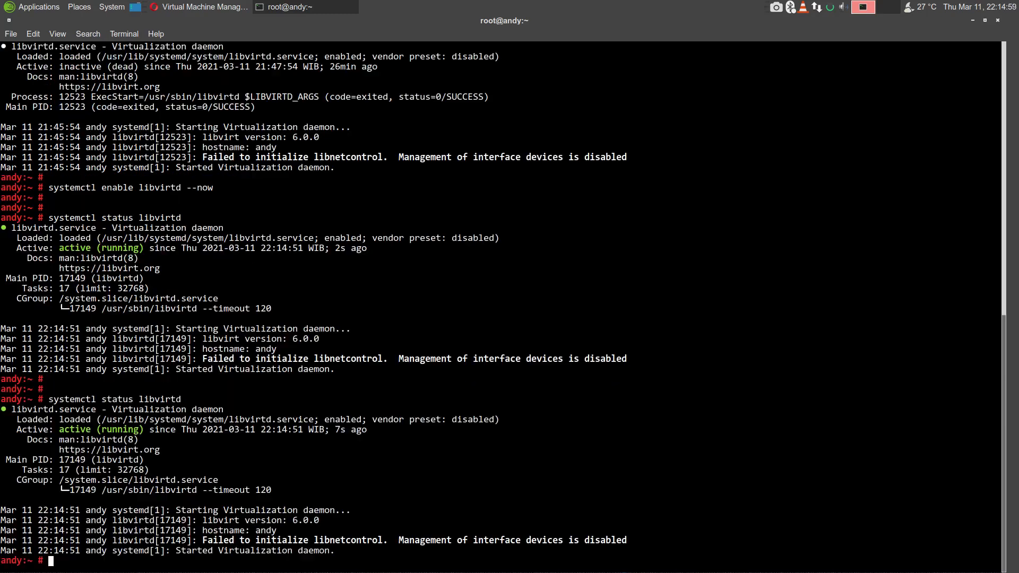
key(Return)
key(Return)
key(Return)
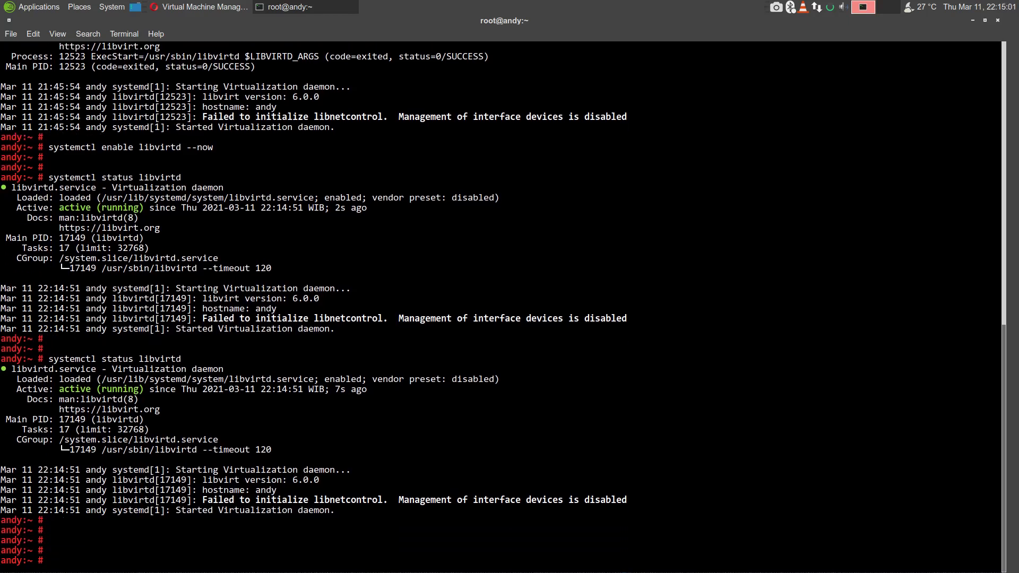
key(Return)
key(Return)
key(Return)
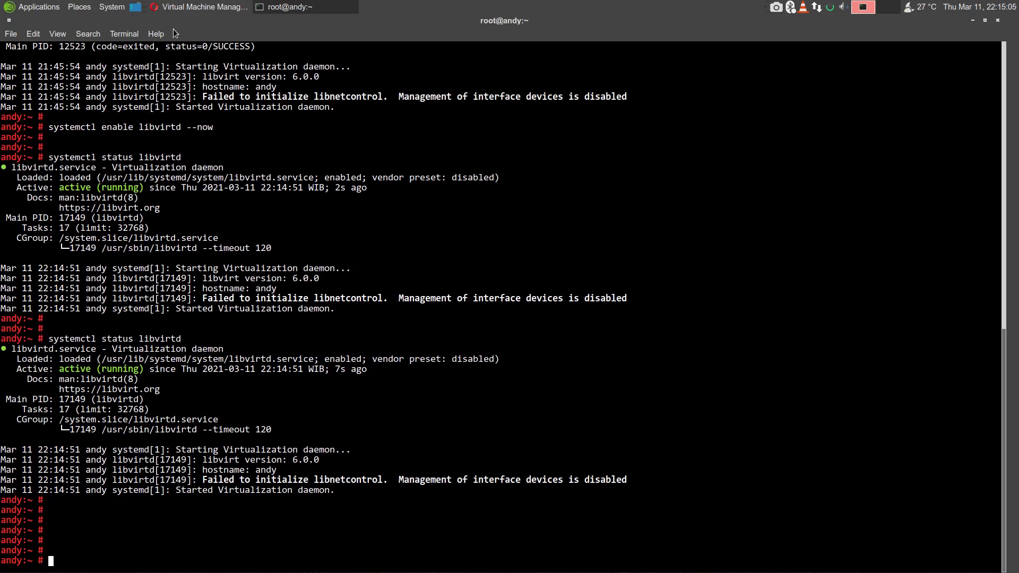
Launch Virtual Machine Manager and authenticate the local virtualization management request with the root password.
click(49, 11)
mouse_move(55, 143)
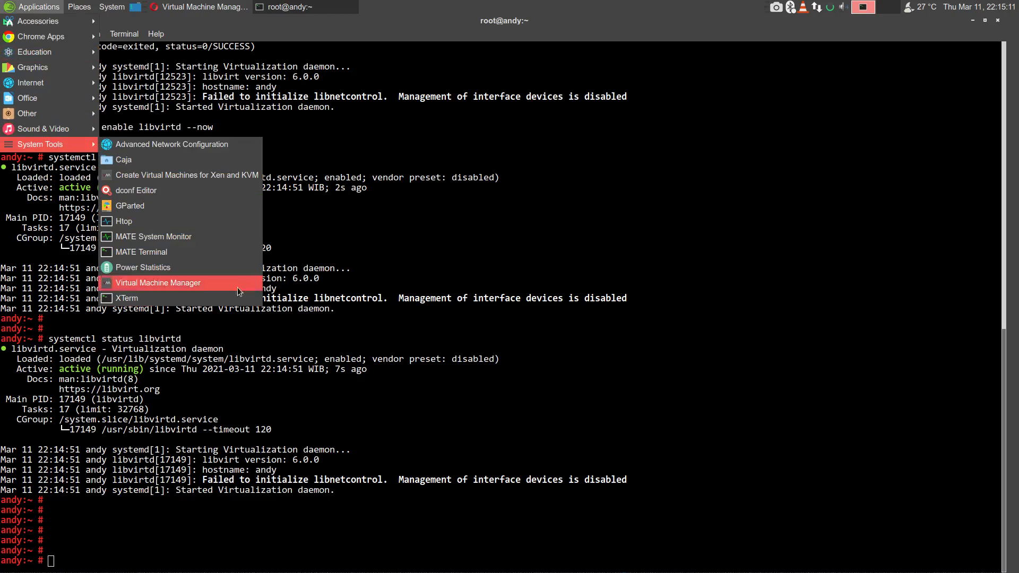
click(188, 281)
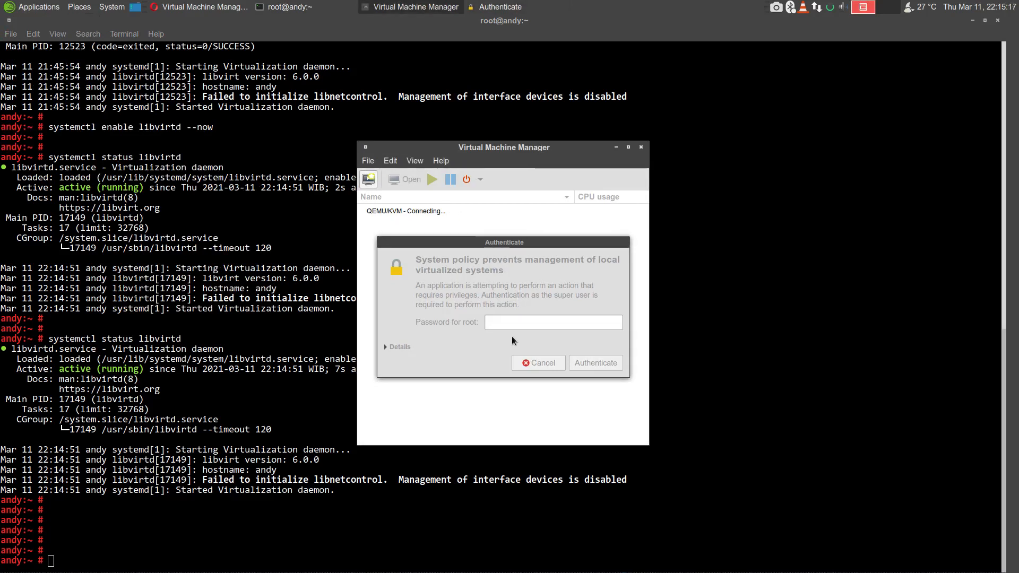
click(230, 359)
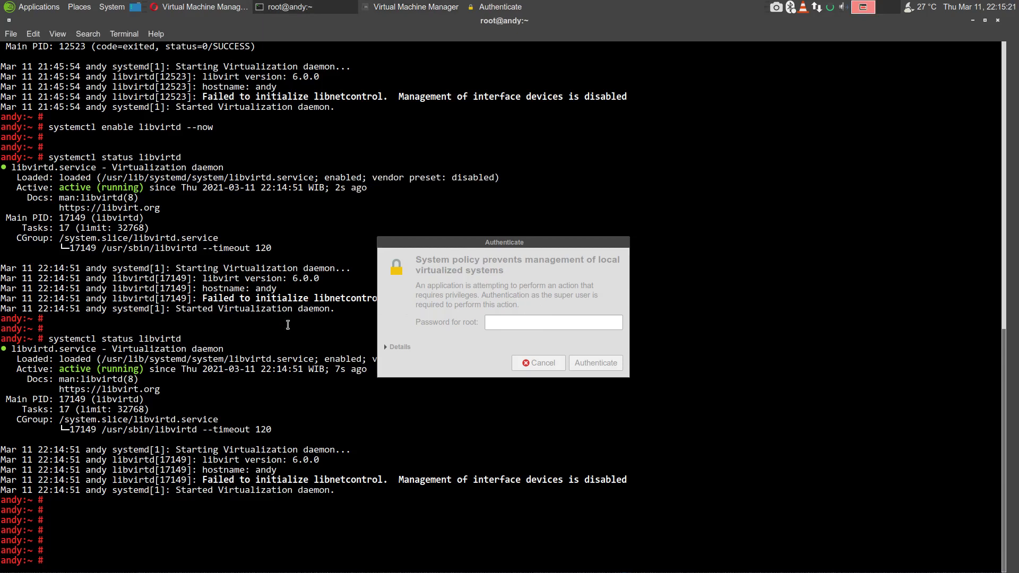
click(499, 322)
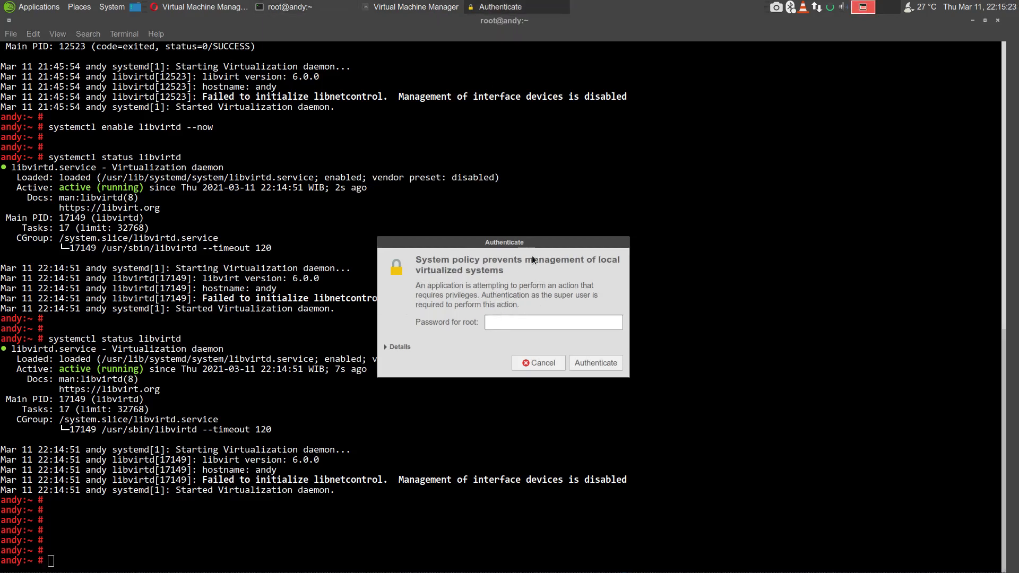
text(*********)
key(Return)
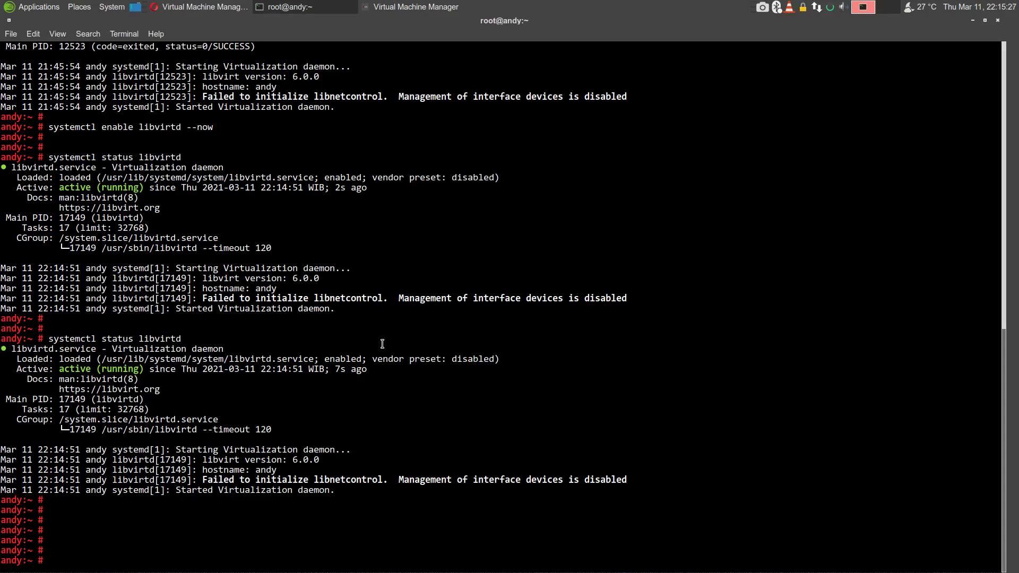
Search the repositories in the root terminal with zypper se virt-manager.
text(zypper se virt-manager)
key(Return)
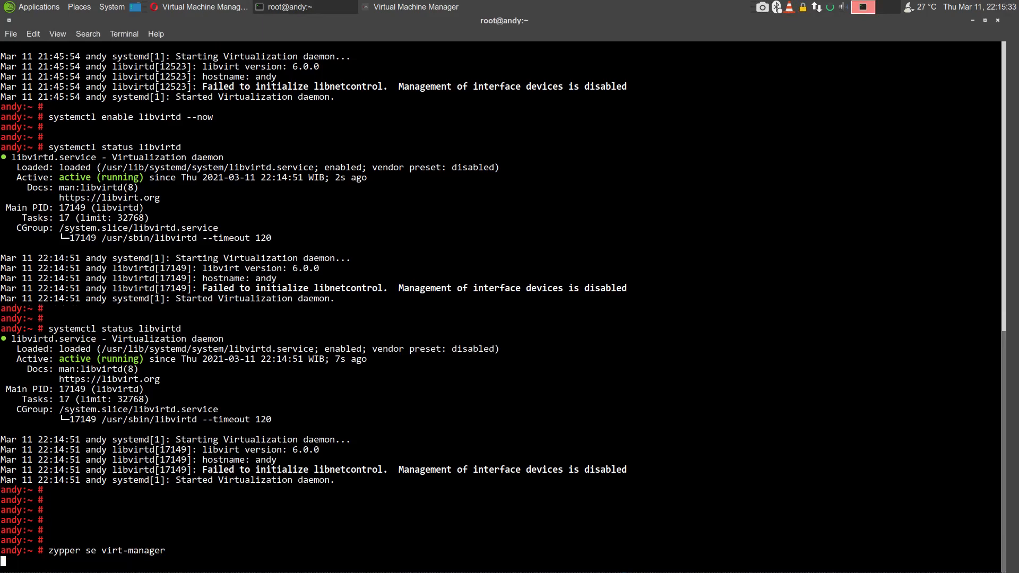
View the About information of Virtual Machine Manager, point out its Red Hat copyright line, and close it.
click(412, 6)
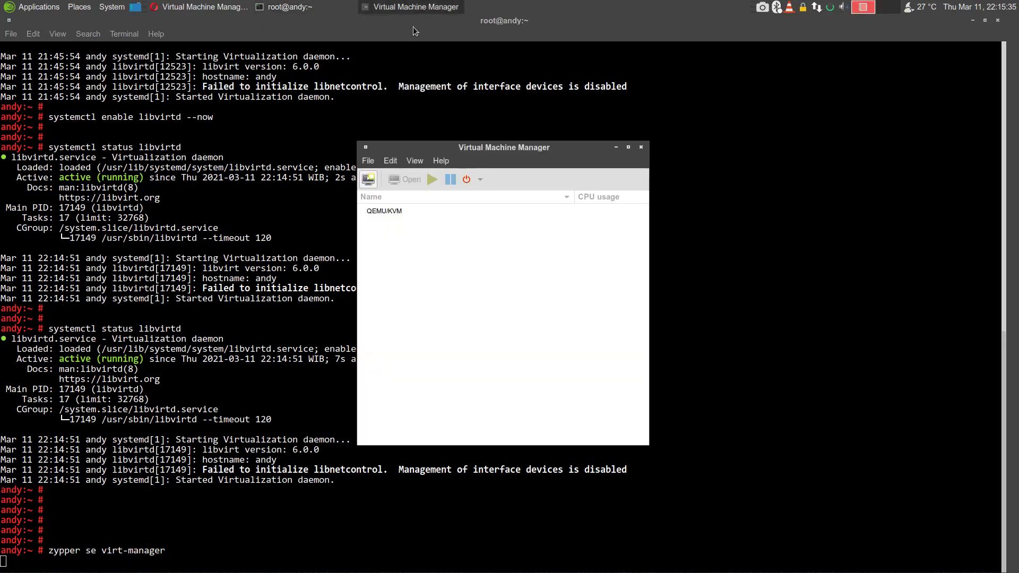
click(437, 166)
click(437, 173)
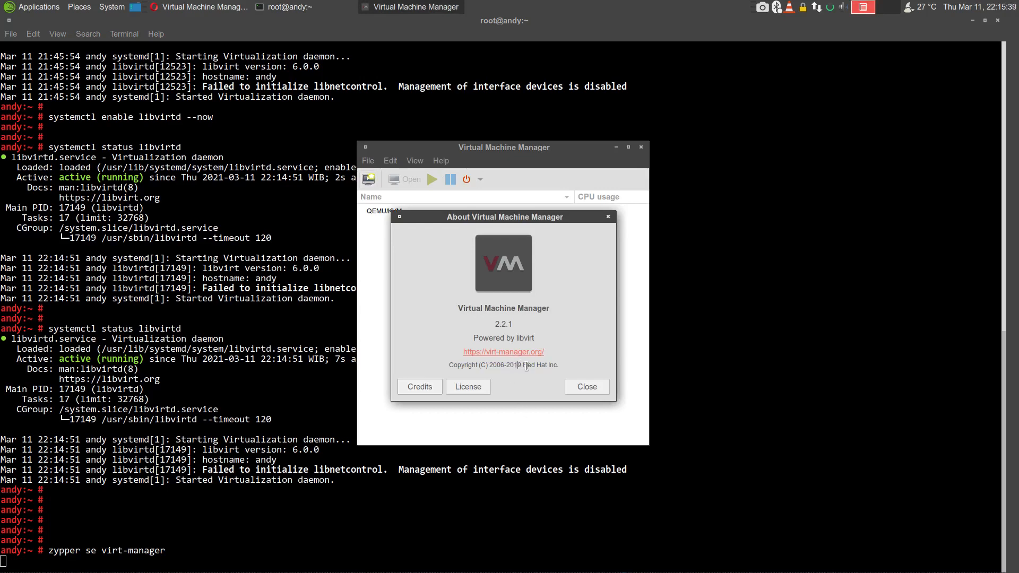
drag(528, 366, 555, 366)
click(572, 363)
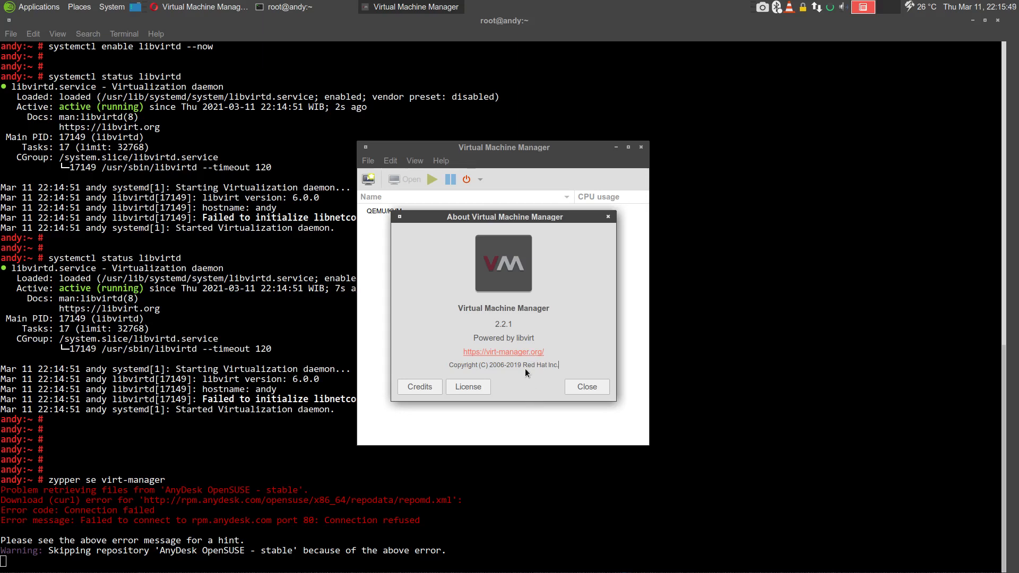
drag(523, 367, 547, 367)
click(592, 387)
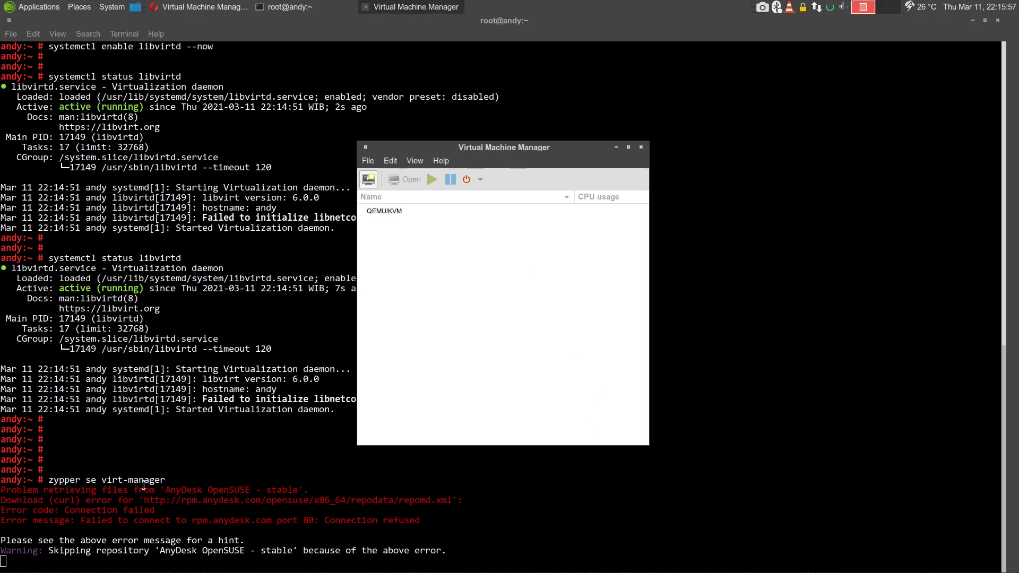
Highlight virt-manager in the terminal's search command, then bring Virtual Machine Manager to the front and maximize it.
double_click(120, 482)
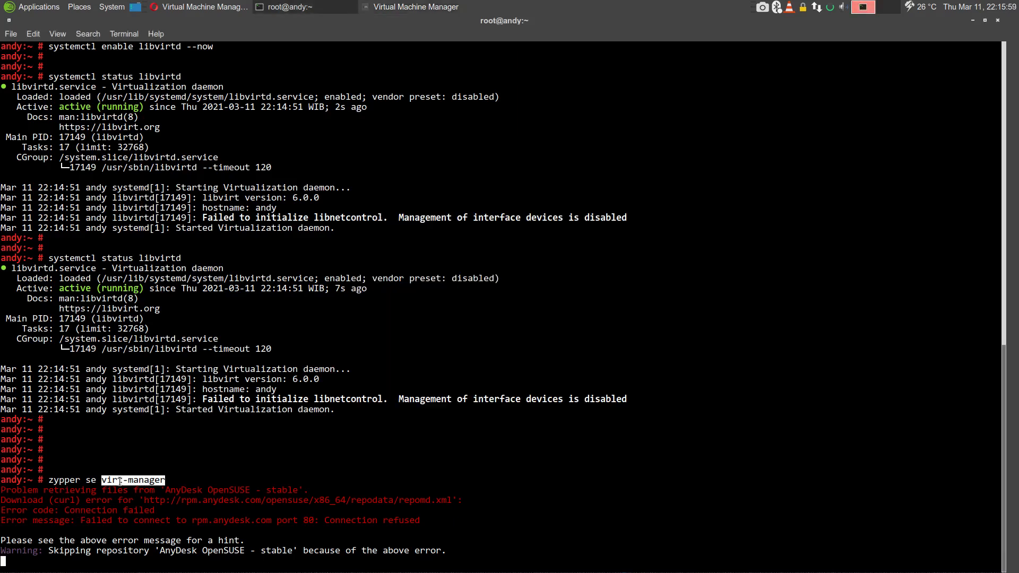
mouse_move(409, 5)
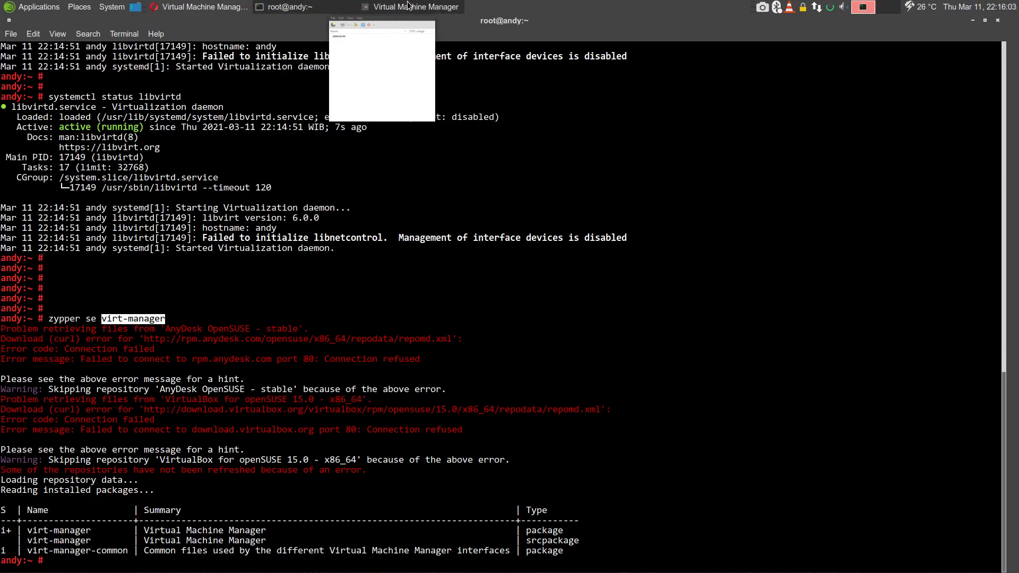
click(409, 5)
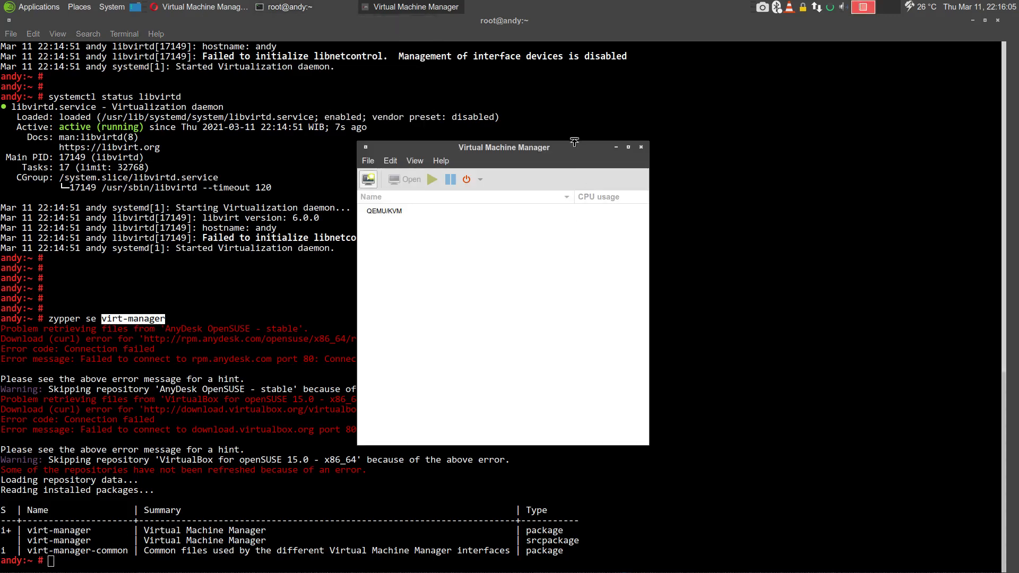
double_click(581, 145)
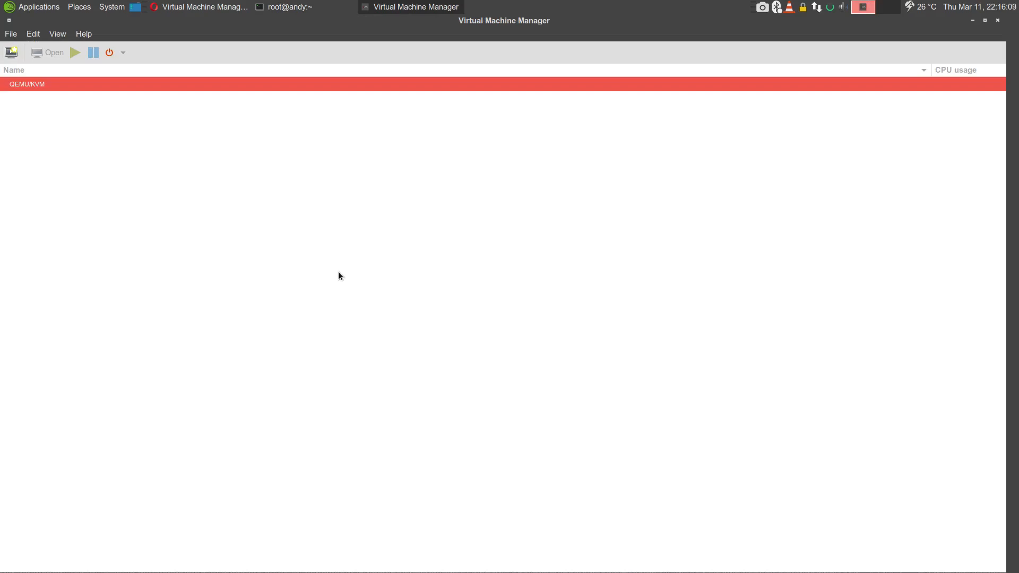
Open the QEMU/KVM connection details and examine the settings of the default virtual network and default storage pool.
right_click(152, 88)
click(178, 144)
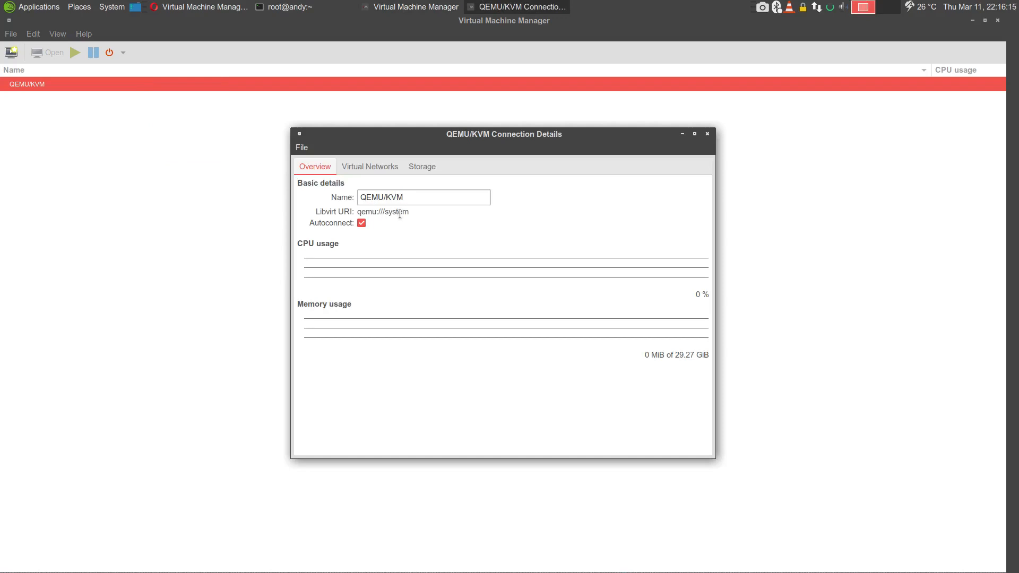
click(380, 171)
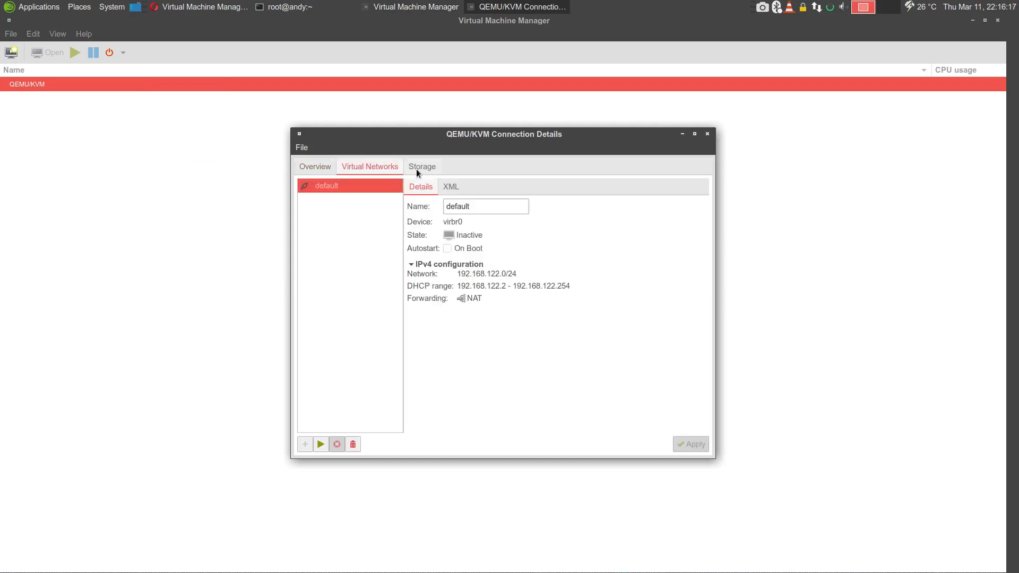
click(416, 168)
click(369, 166)
click(423, 168)
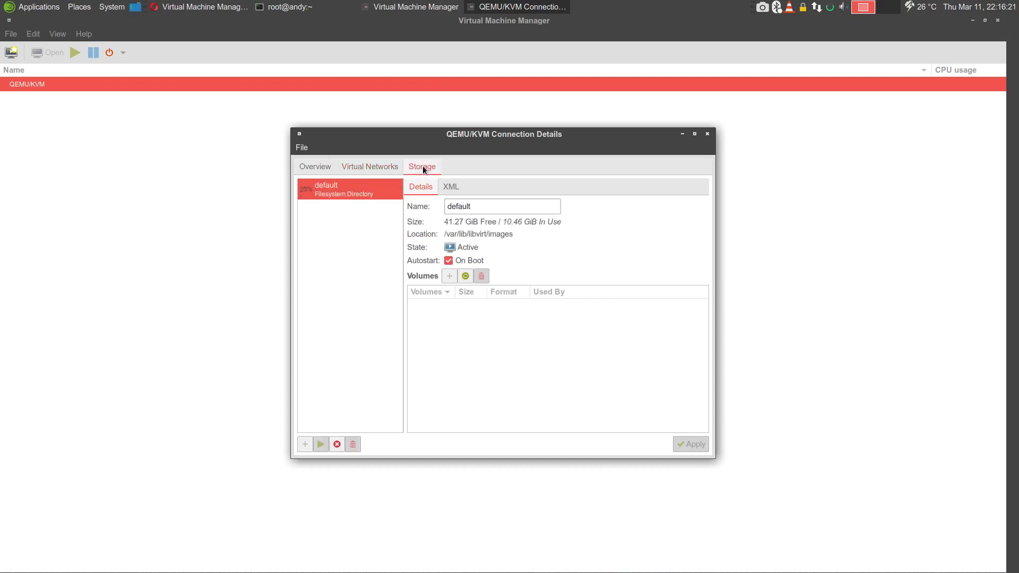
click(373, 171)
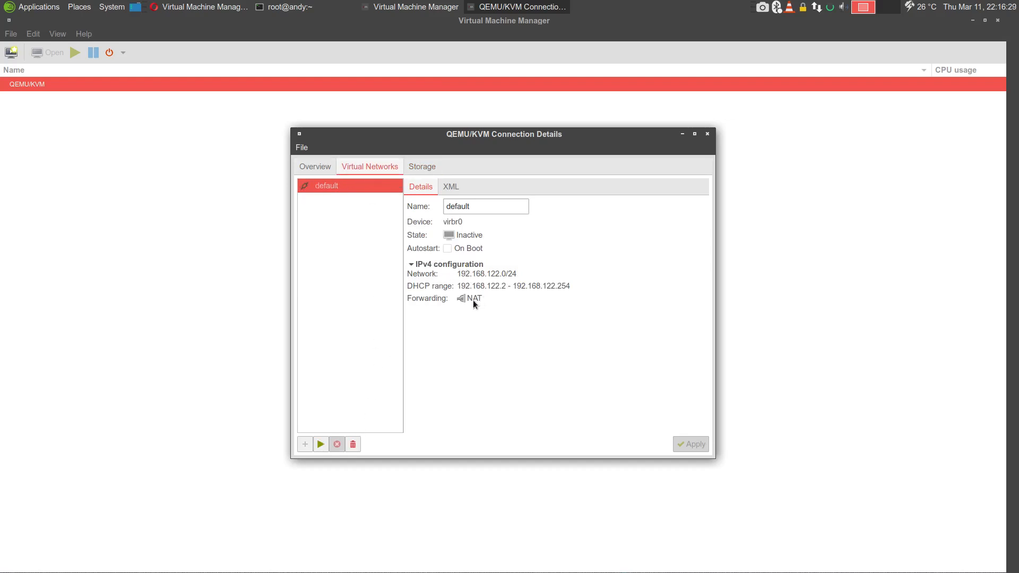
click(411, 173)
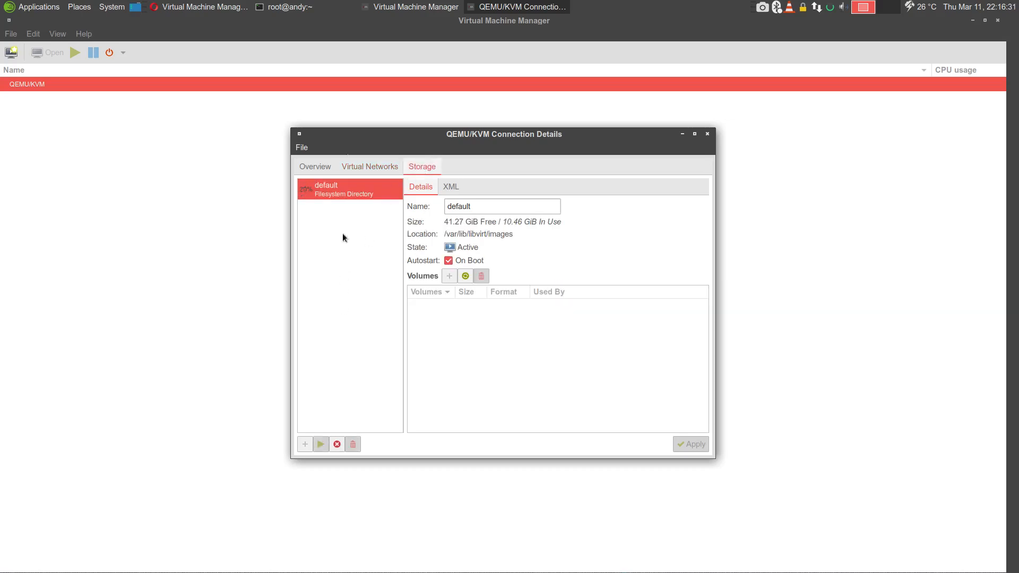
Delete the default virtual network from the QEMU/KVM connection and confirm the deletion.
click(379, 170)
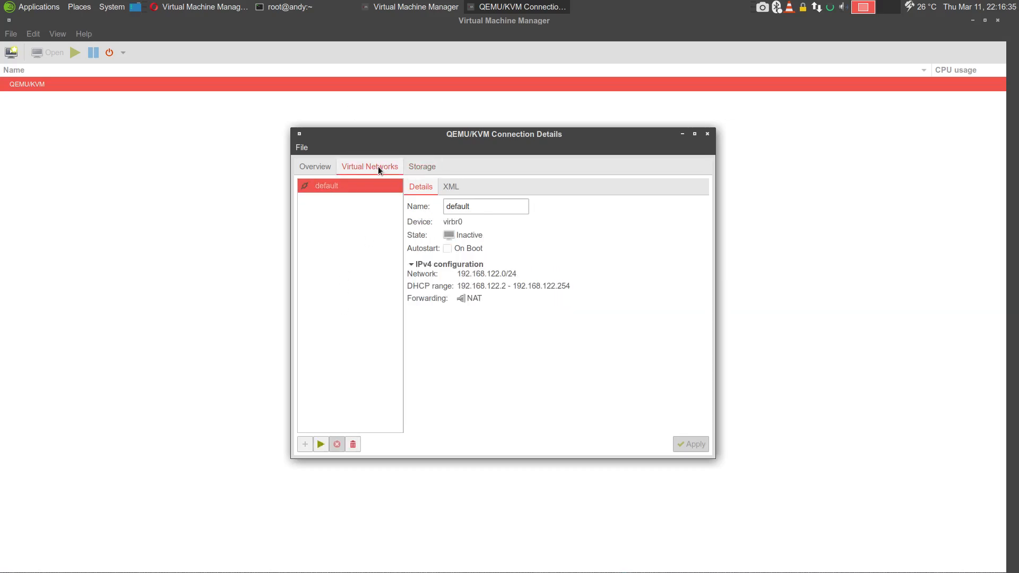
click(353, 445)
click(524, 323)
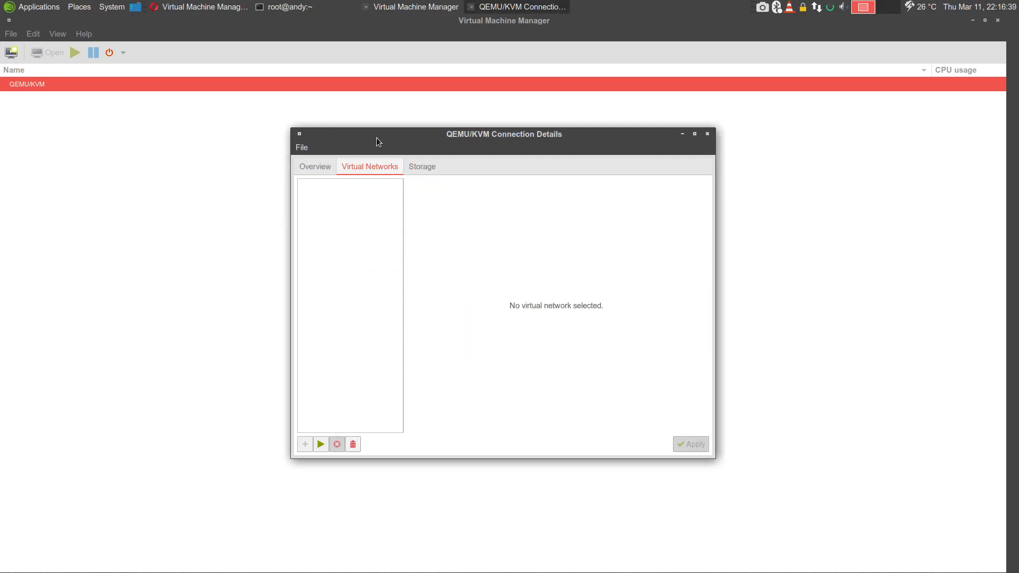
Stop and delete the default storage pool of the QEMU/KVM connection, then close the connection details.
click(417, 167)
click(337, 444)
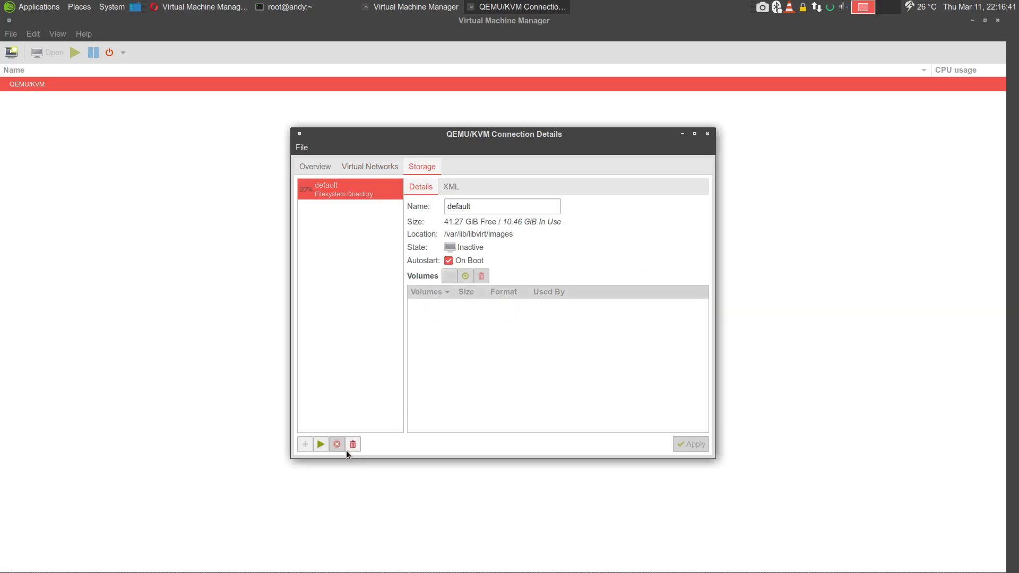
click(353, 445)
click(582, 325)
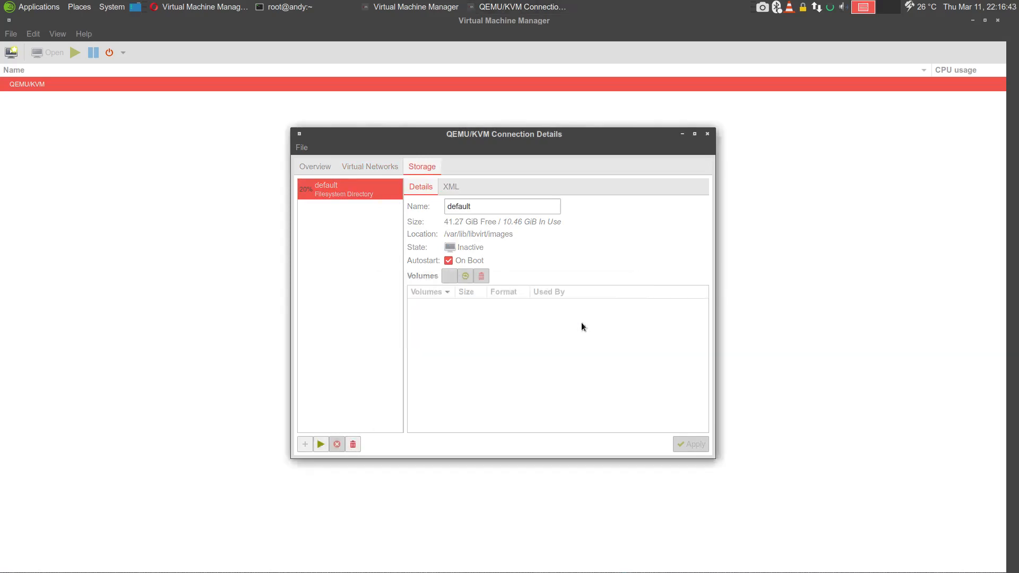
click(707, 134)
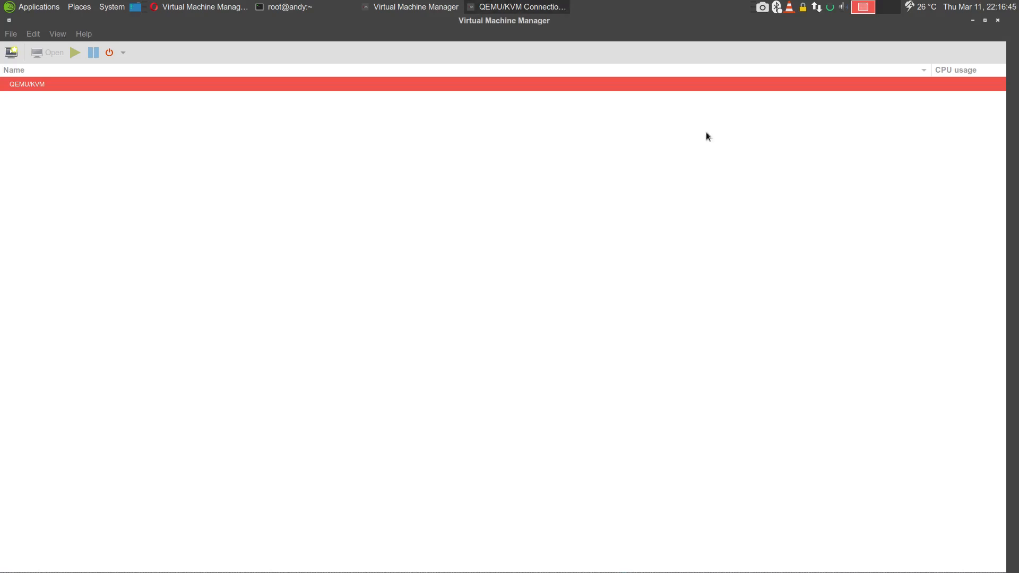
Reopen the QEMU/KVM connection details and start a new virtual network named net-nat.
click(33, 35)
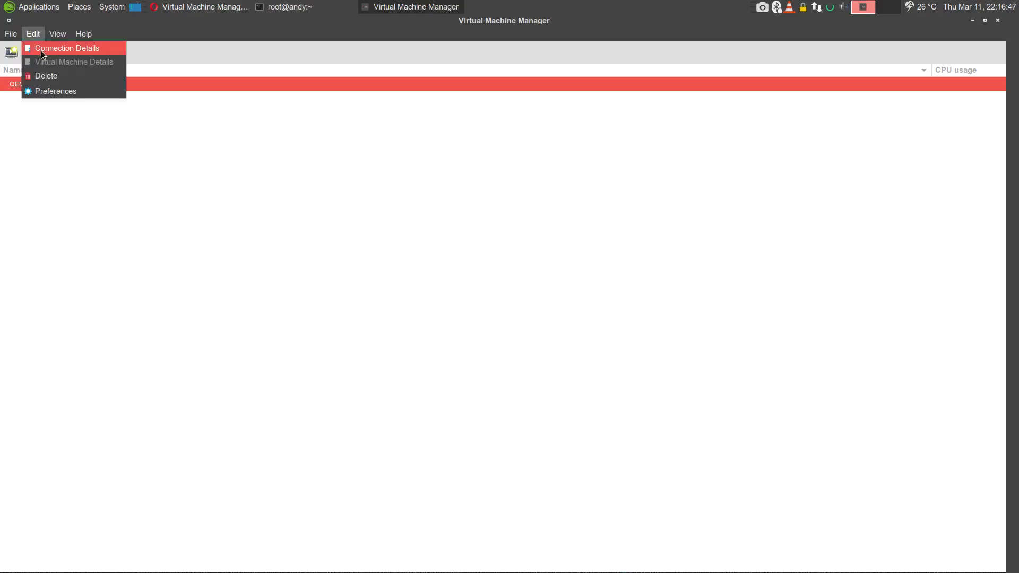
click(40, 50)
click(379, 167)
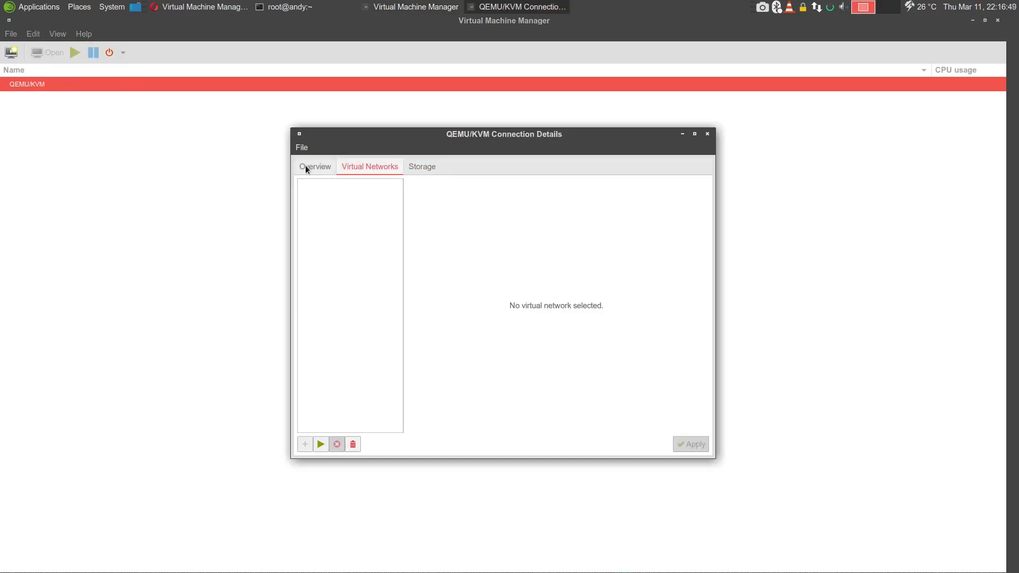
click(306, 168)
click(357, 167)
click(305, 444)
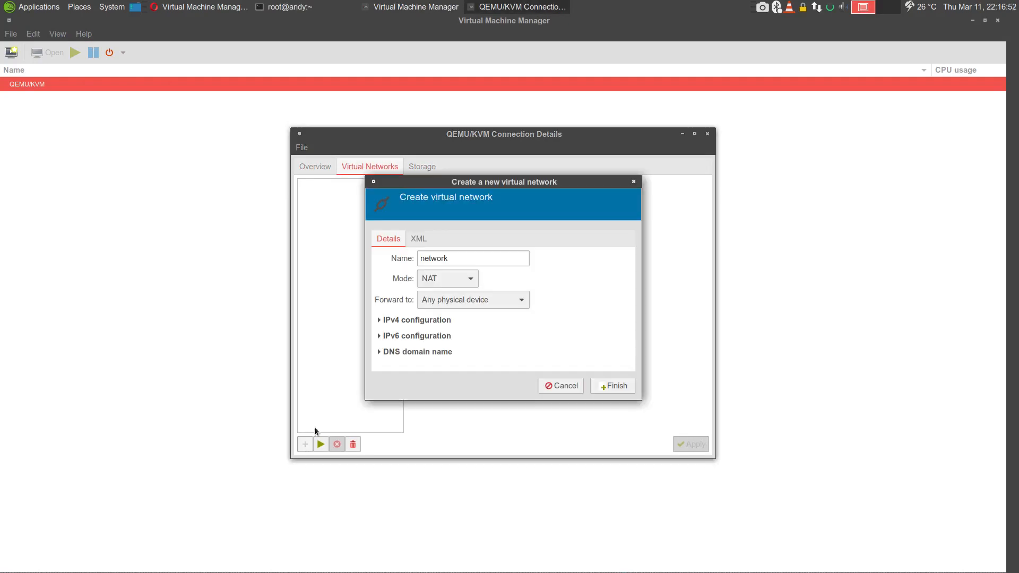
double_click(449, 260)
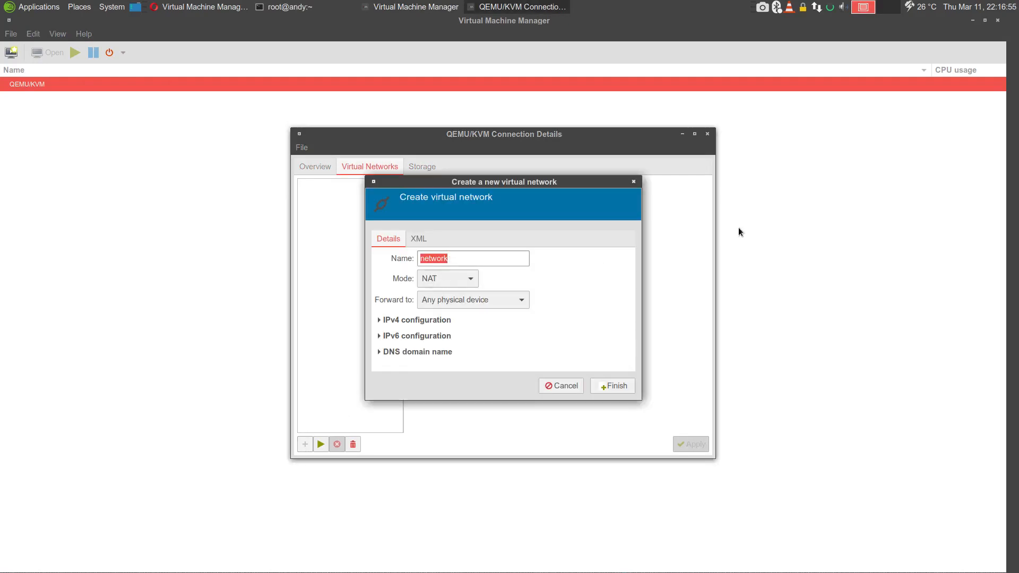
text(net-nat)
Expand the IPv4 configuration of net-nat, keep forwarding to any physical device, and review the XML definition.
click(395, 321)
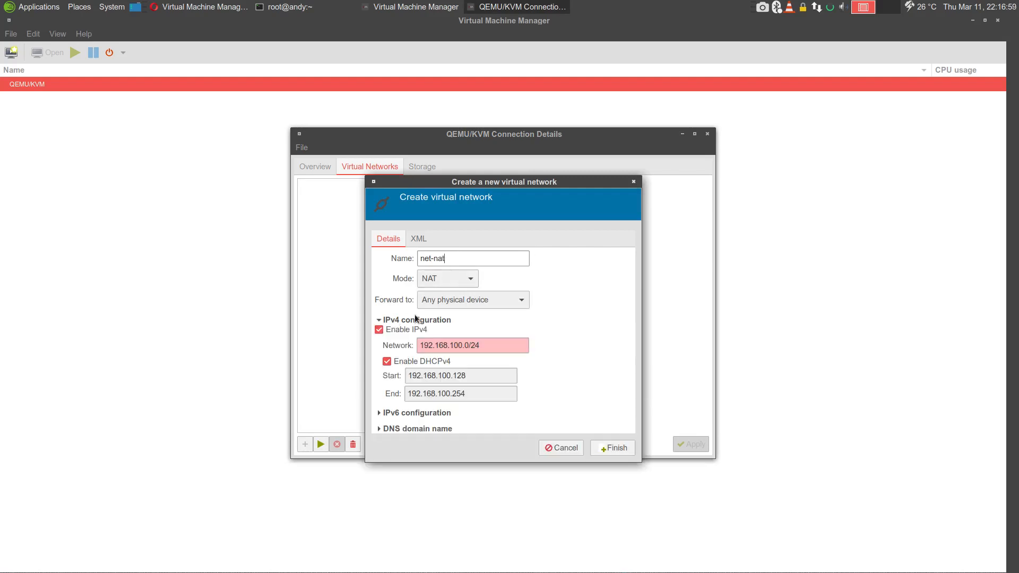
click(447, 301)
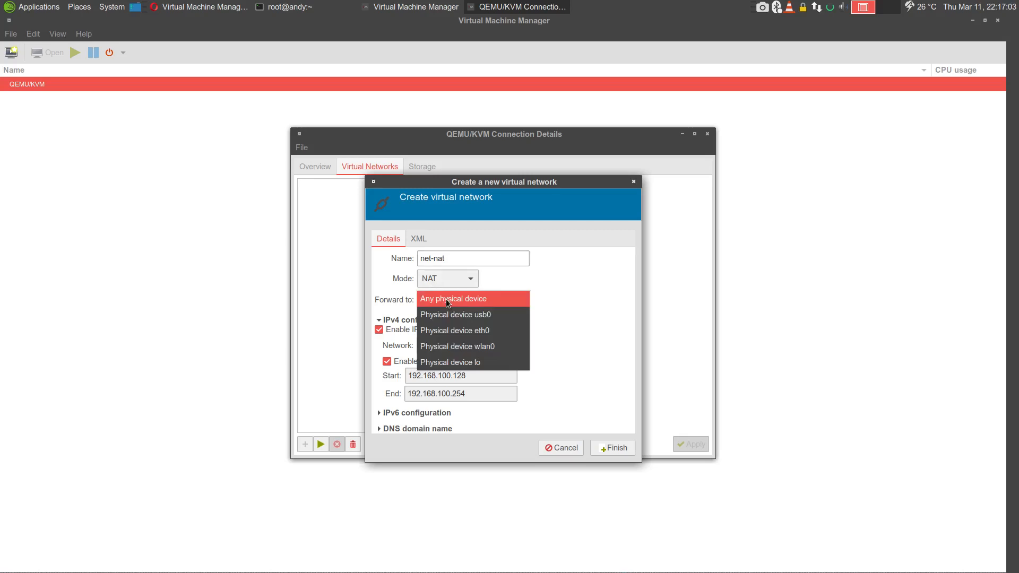
click(448, 301)
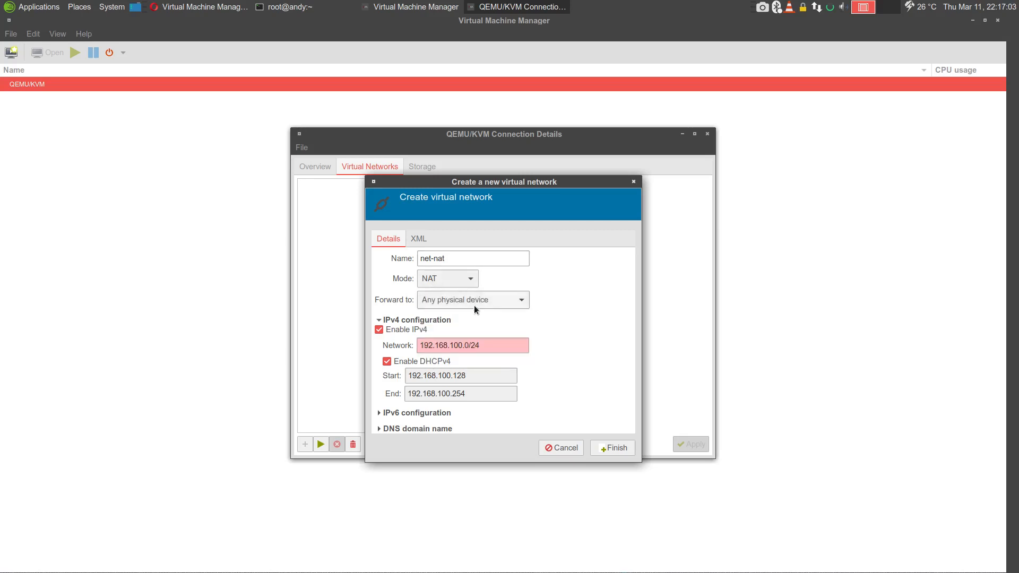
click(421, 240)
click(390, 239)
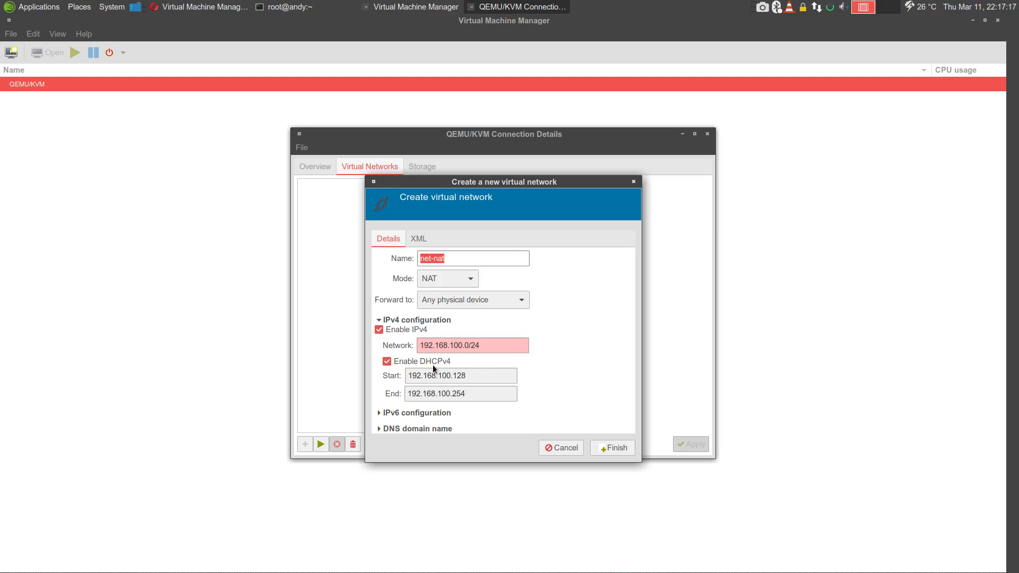
Review the IPv6 and DNS domain options of net-nat and create the network with the 192.168.100.0/24 range.
triple_click(472, 345)
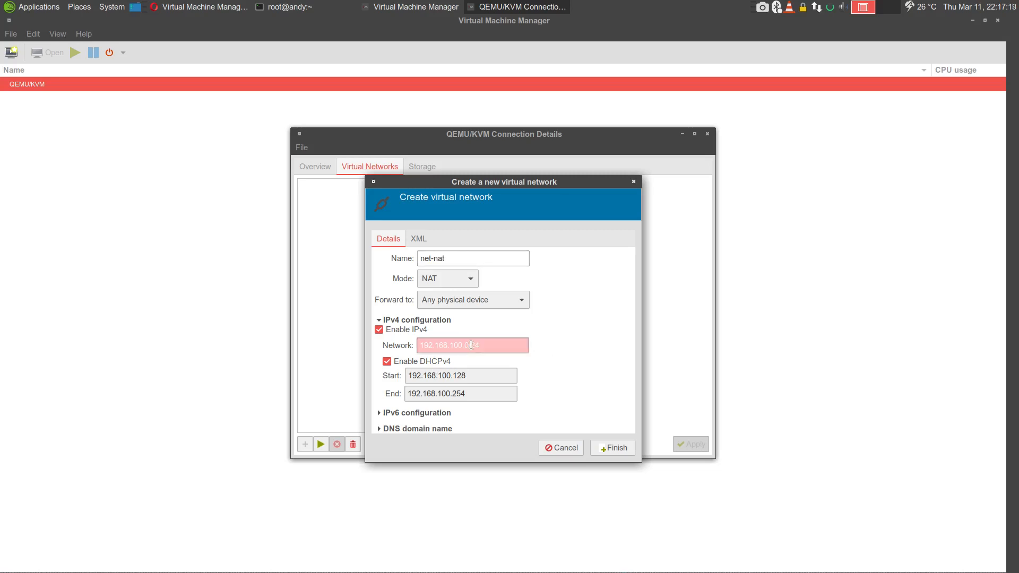
click(438, 414)
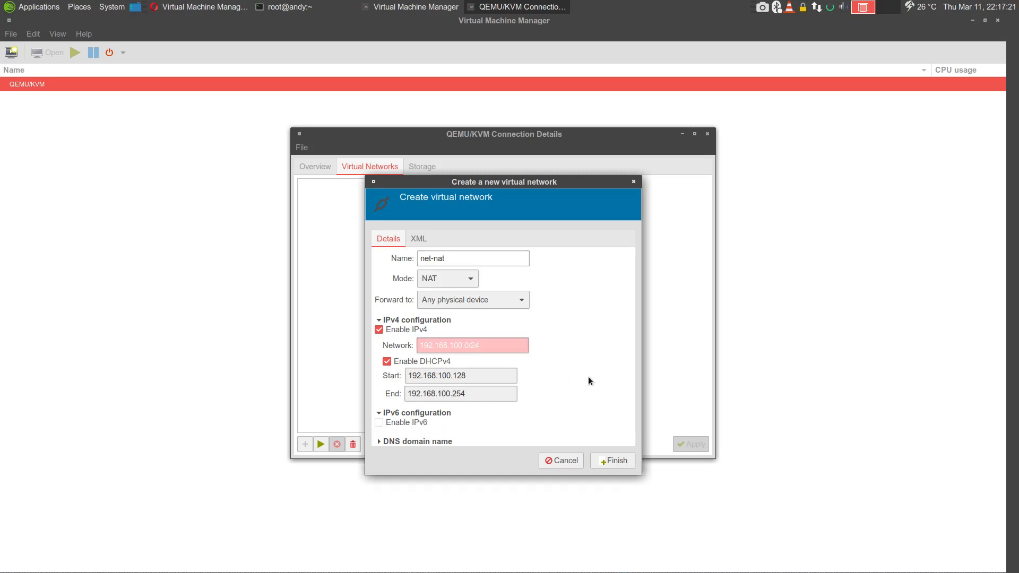
click(417, 442)
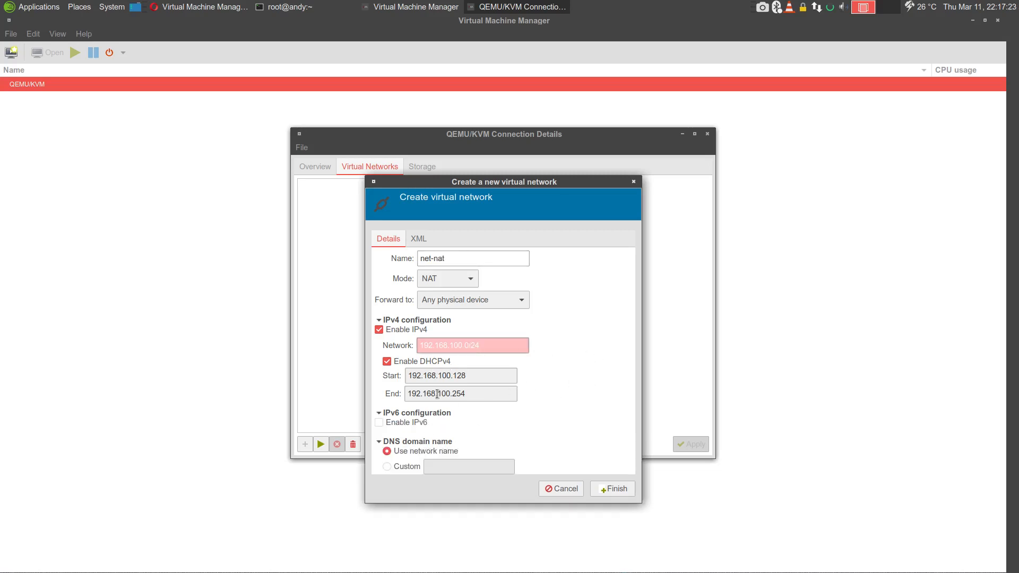
click(627, 496)
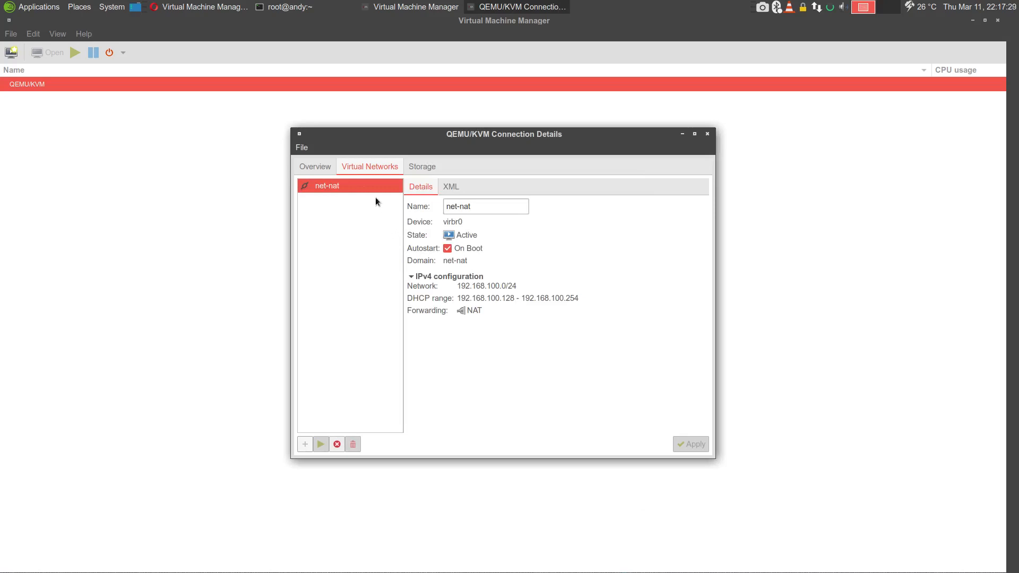
Start a new storage pool for the QEMU/KVM connection and name it Virtual.
click(421, 166)
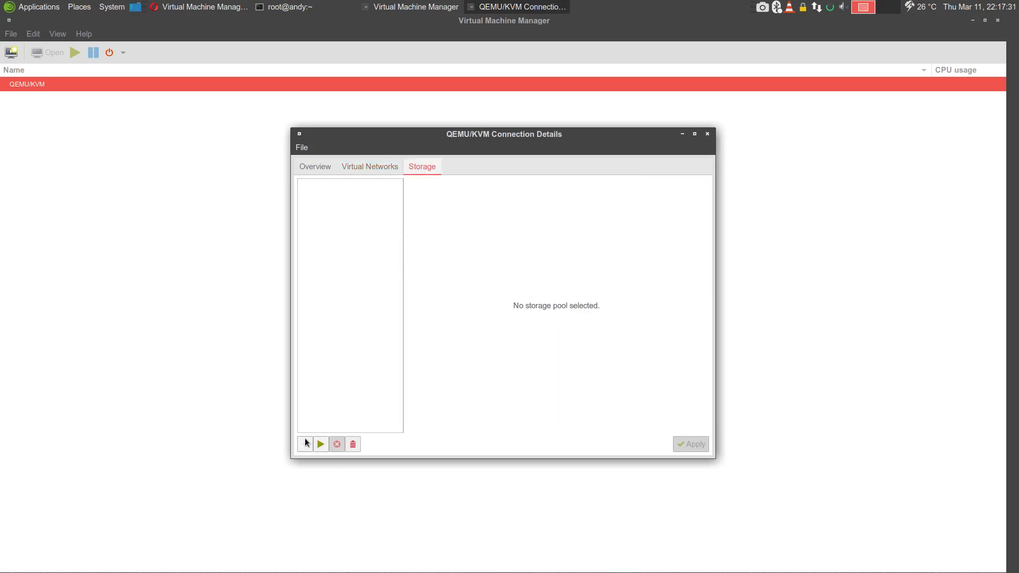
click(305, 443)
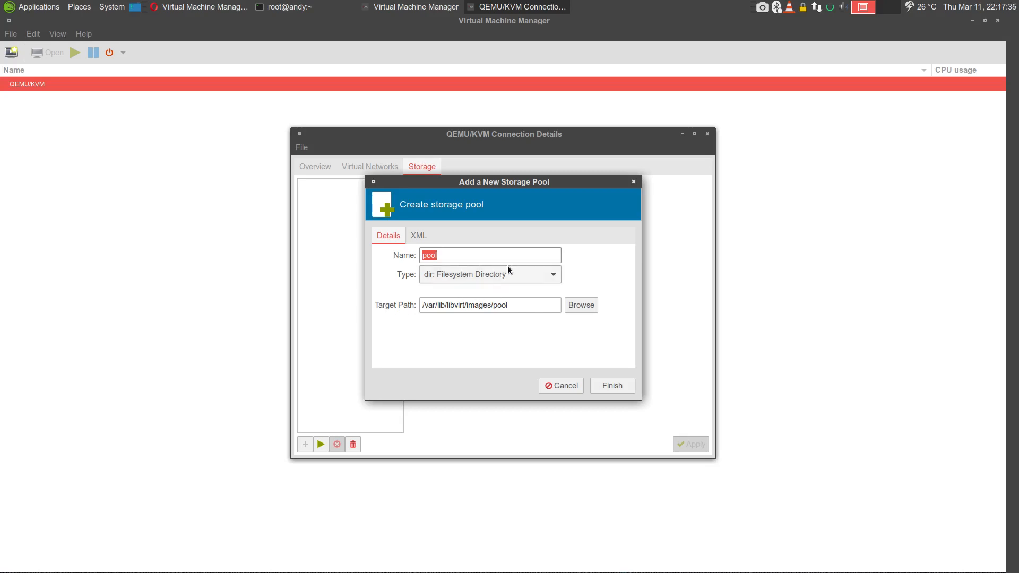
text(and)
key(BackSpace)
key(BackSpace)
key(BackSpace)
text(Virtual)
Set the storage pool's target path to /mnt/truman/Virtual, review its XML, and create the pool.
click(579, 308)
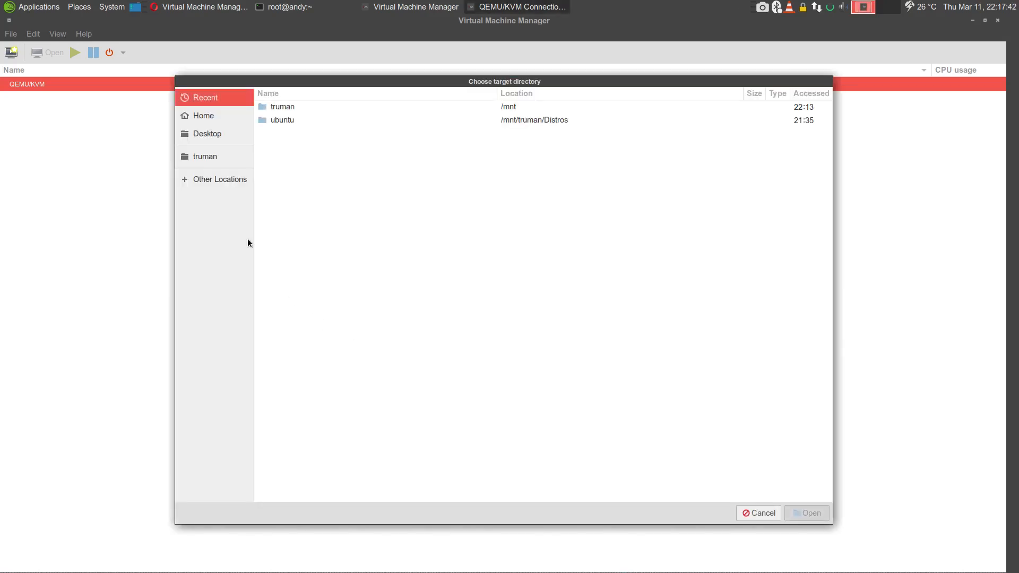
click(204, 157)
double_click(281, 195)
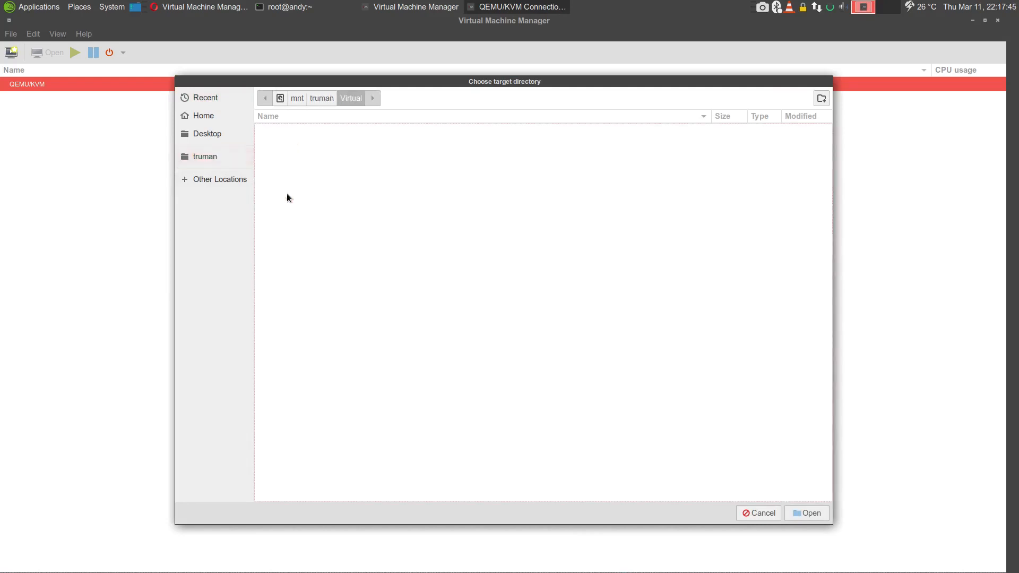
click(809, 510)
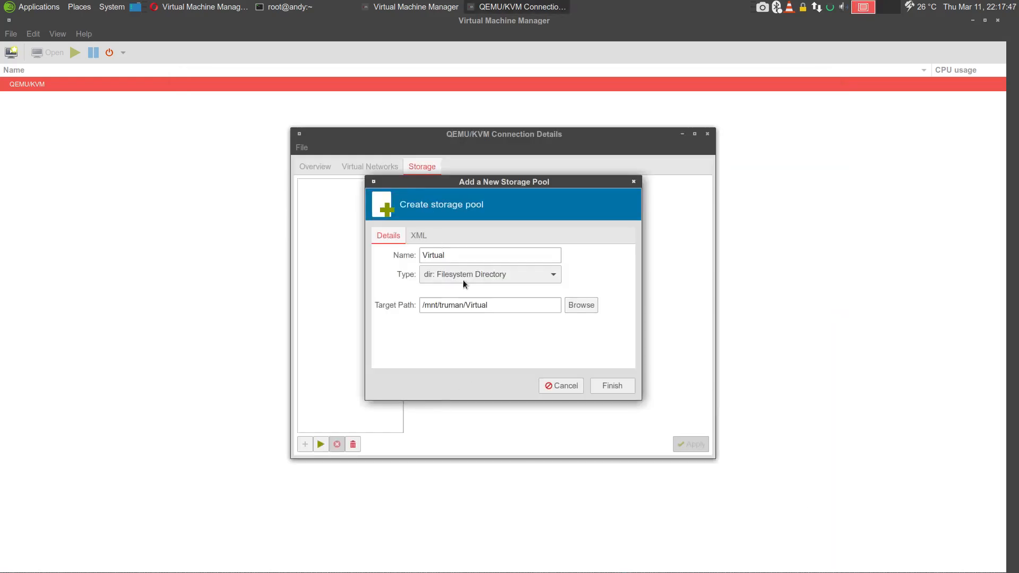
click(418, 235)
click(389, 235)
click(609, 385)
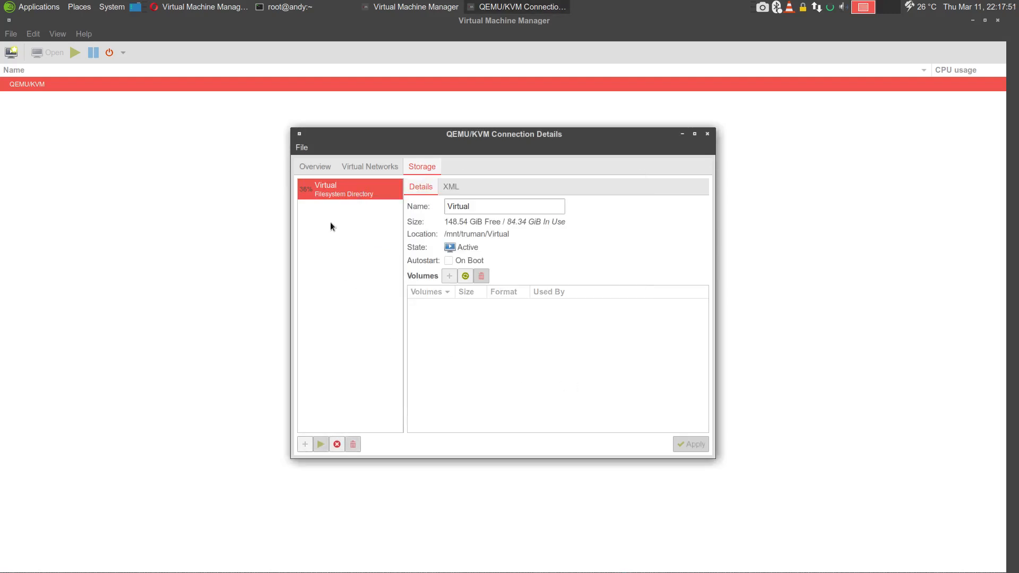
Review the connection's overview, virtual networks and storage pools, and close the connection details.
click(355, 166)
click(425, 166)
click(313, 166)
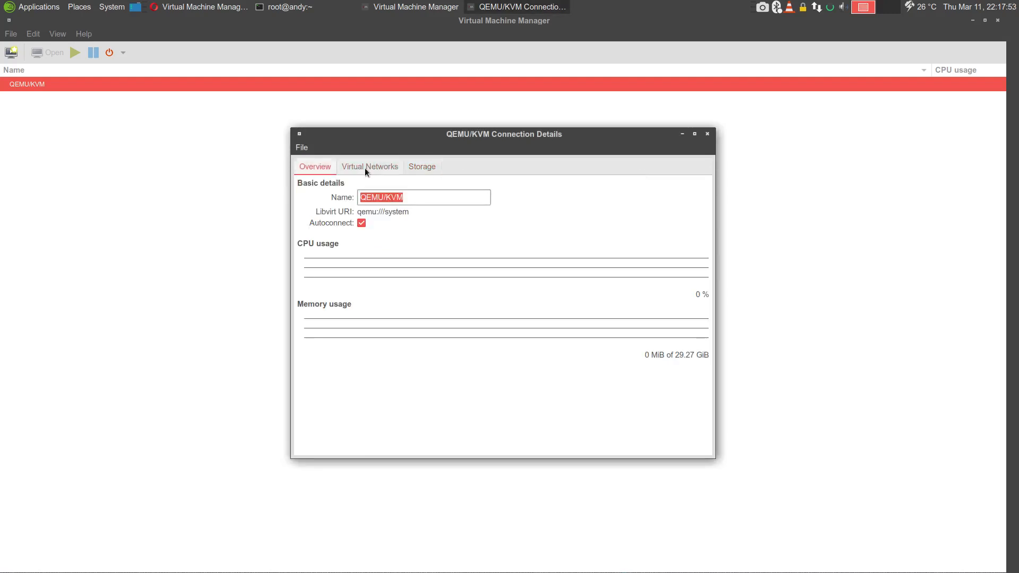
click(366, 167)
click(419, 166)
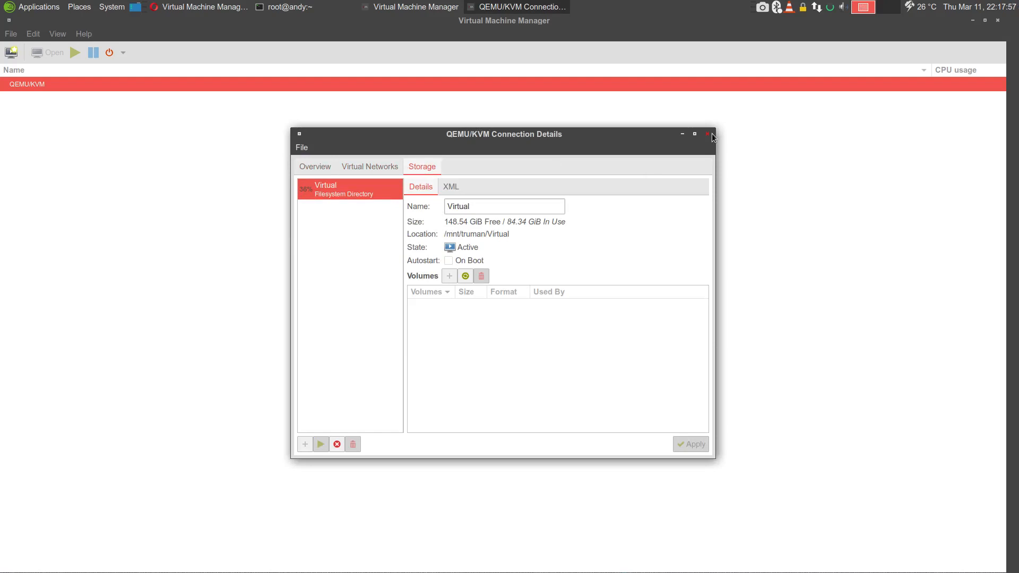
click(710, 133)
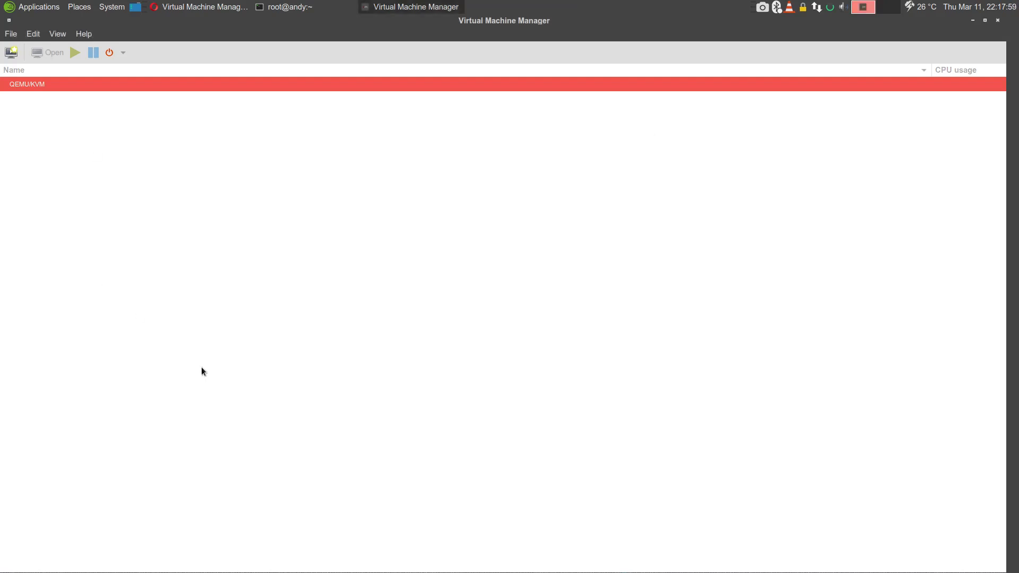
Start a new virtual machine that installs from local install media.
click(17, 34)
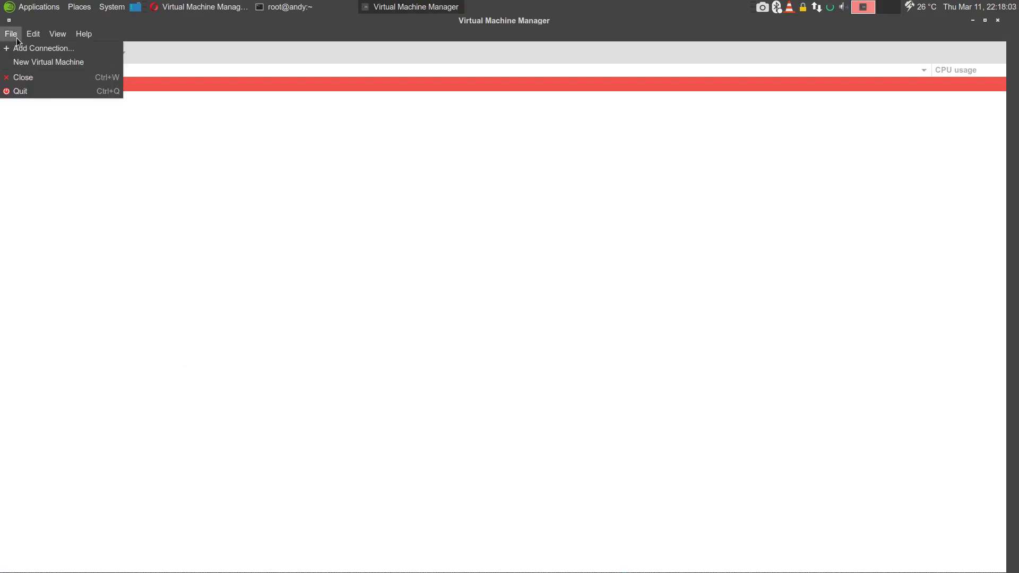
click(24, 64)
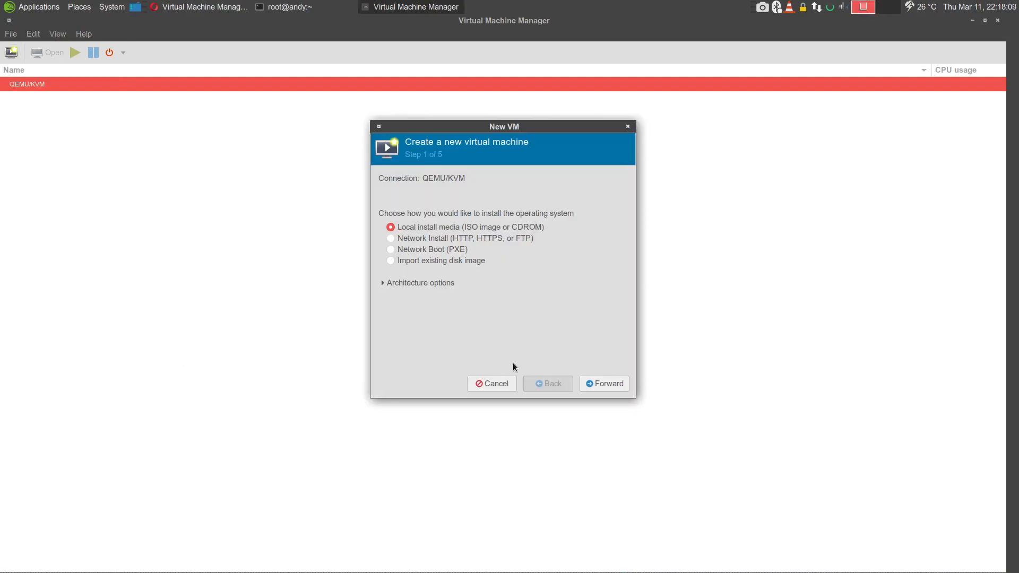
click(593, 385)
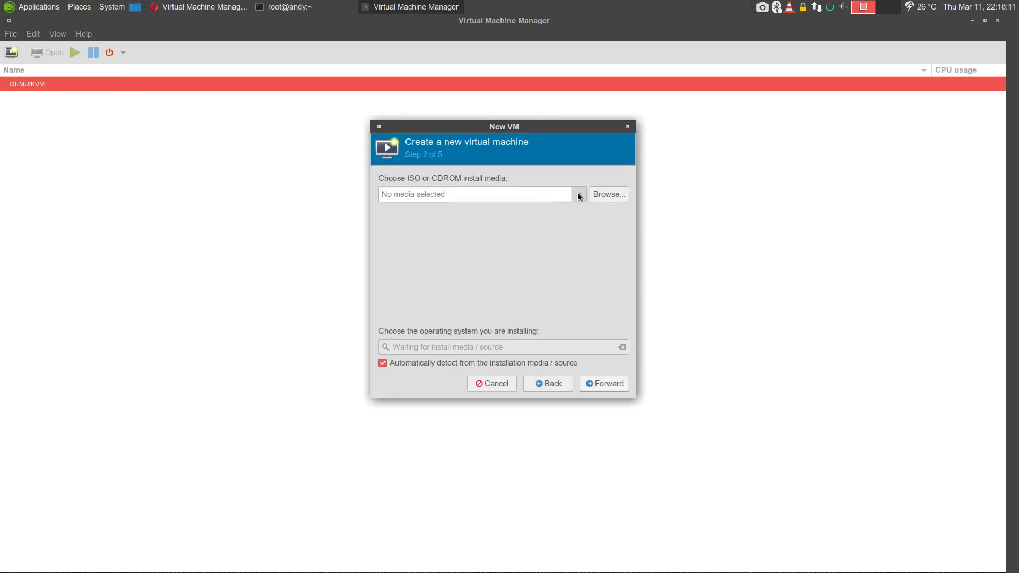
Choose ubuntu-20.04.2-live-server-amd64.iso from /mnt/truman/Distros/ubuntu as the install media.
click(607, 195)
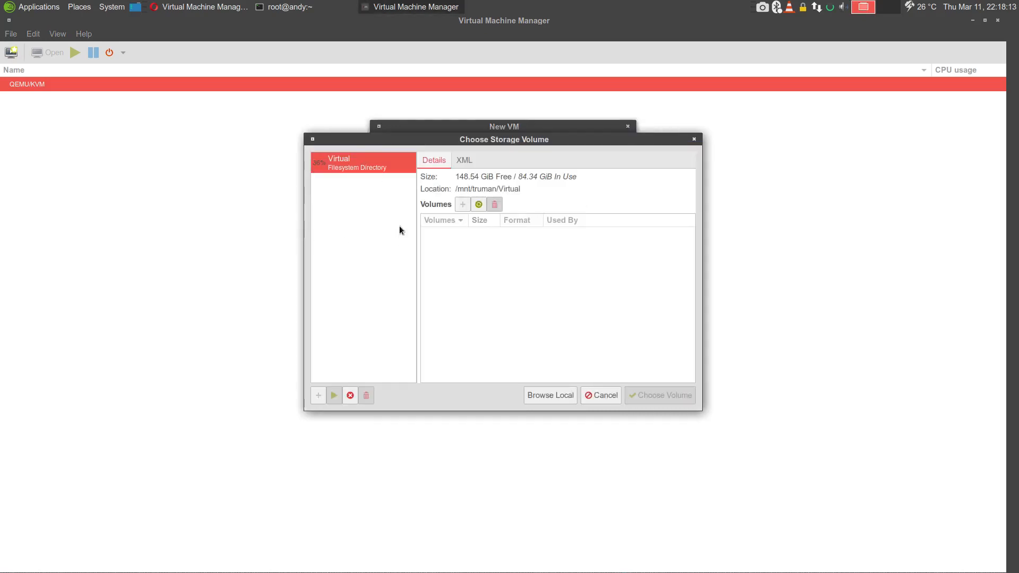
click(538, 395)
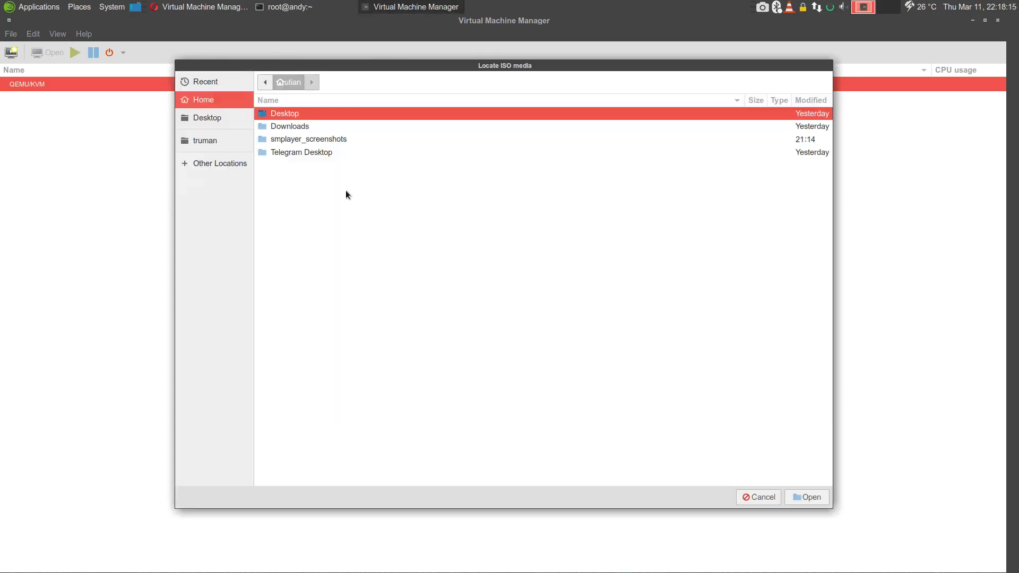
click(247, 135)
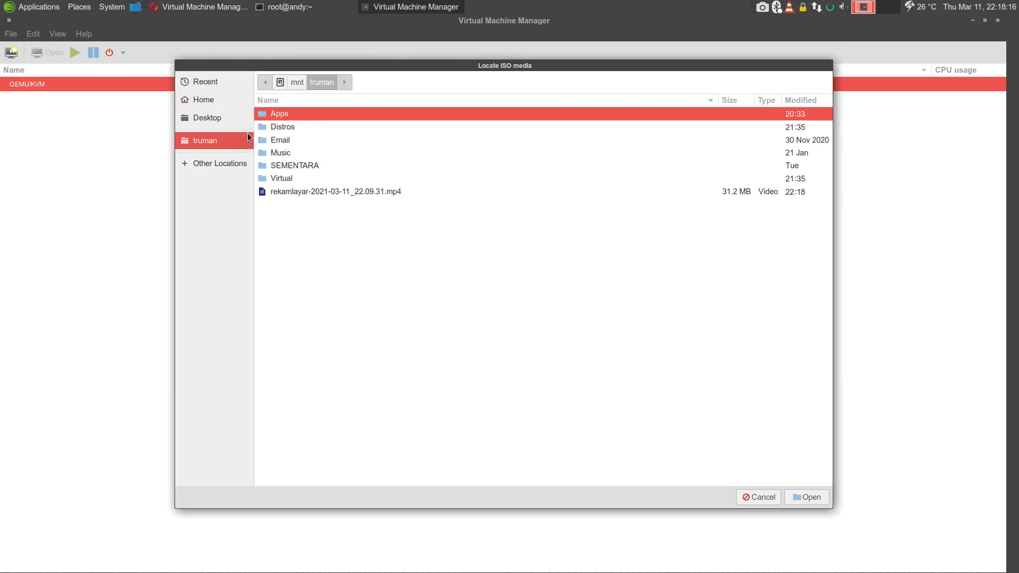
double_click(290, 123)
double_click(280, 114)
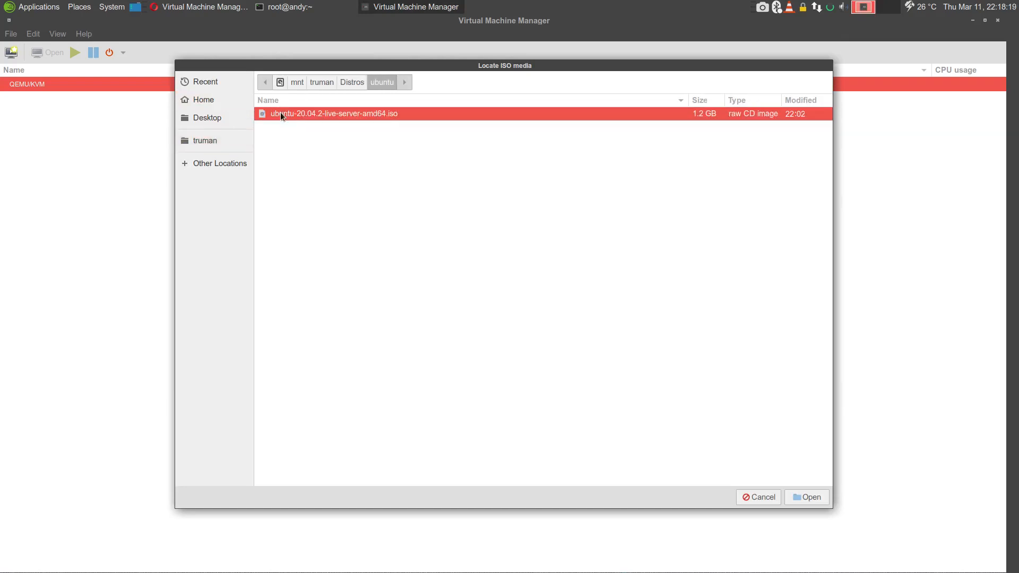
double_click(292, 116)
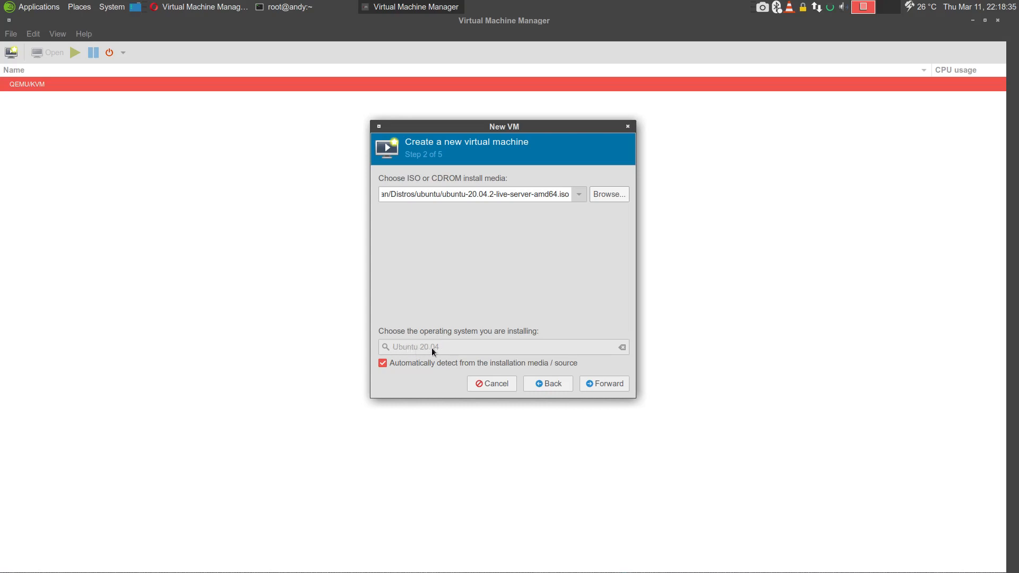
click(438, 364)
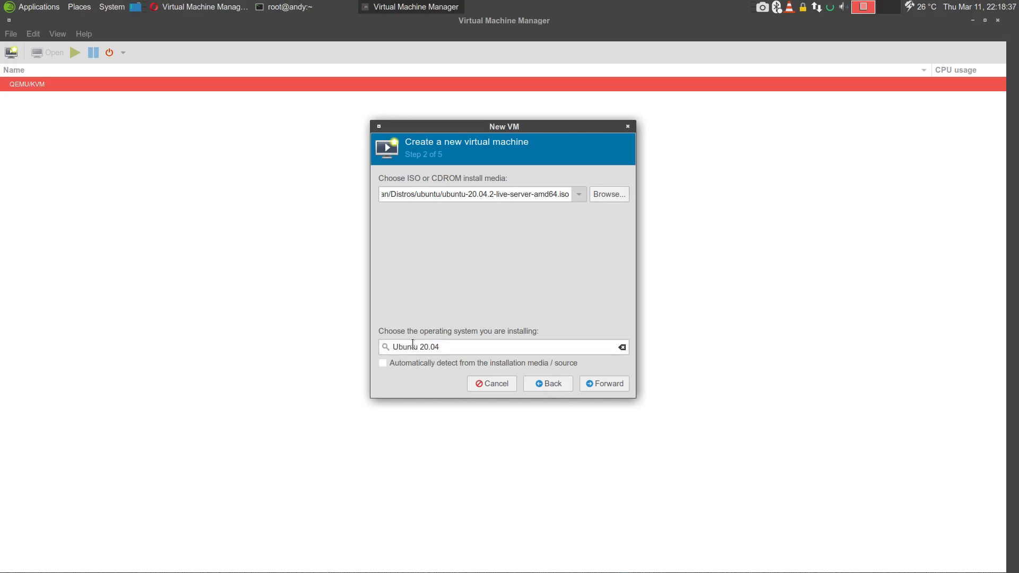
double_click(488, 346)
triple_click(488, 347)
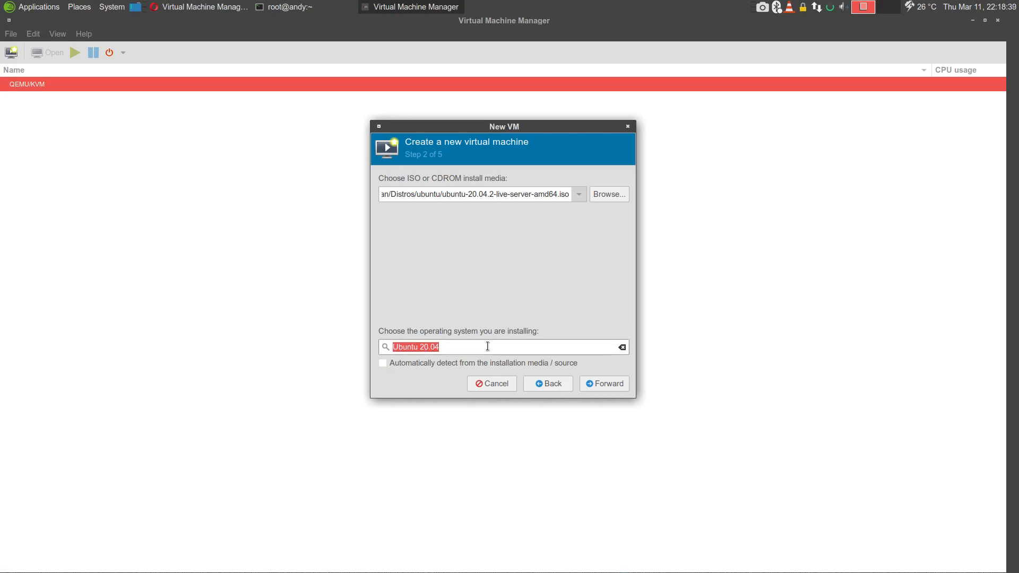
key(BackSpace)
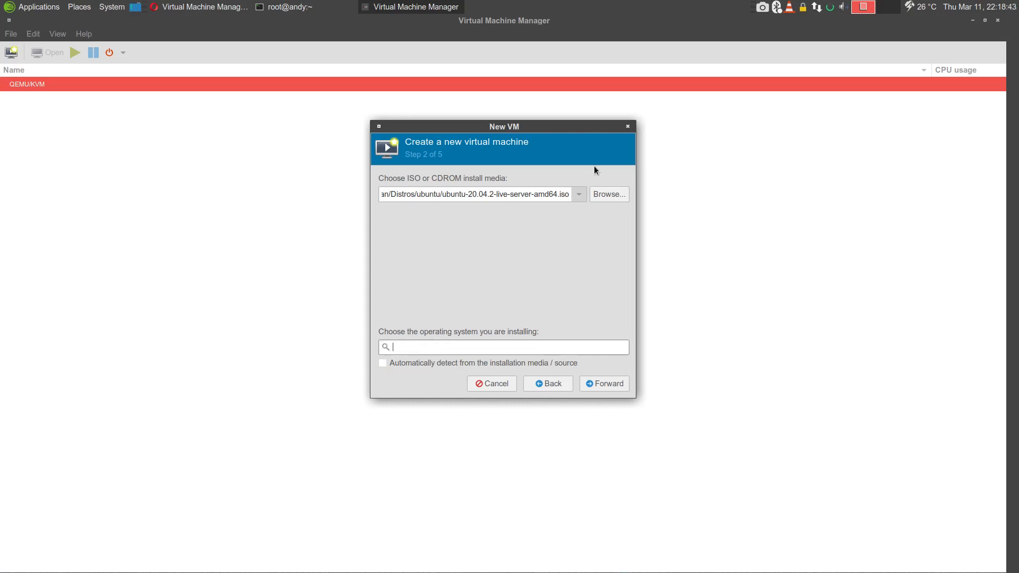
click(451, 364)
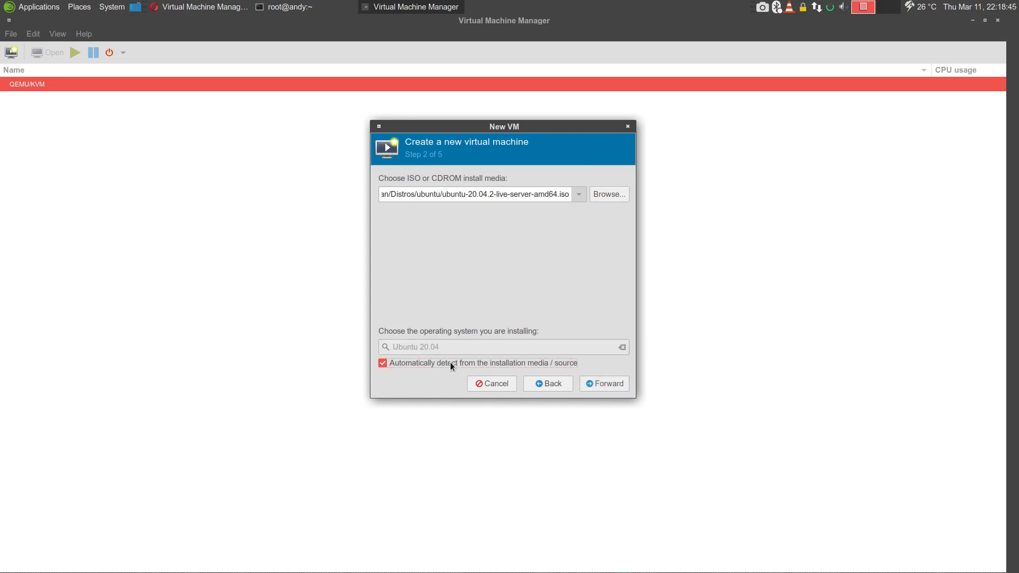
Accept the automatically detected operating system and continue to the memory and CPU settings.
click(609, 383)
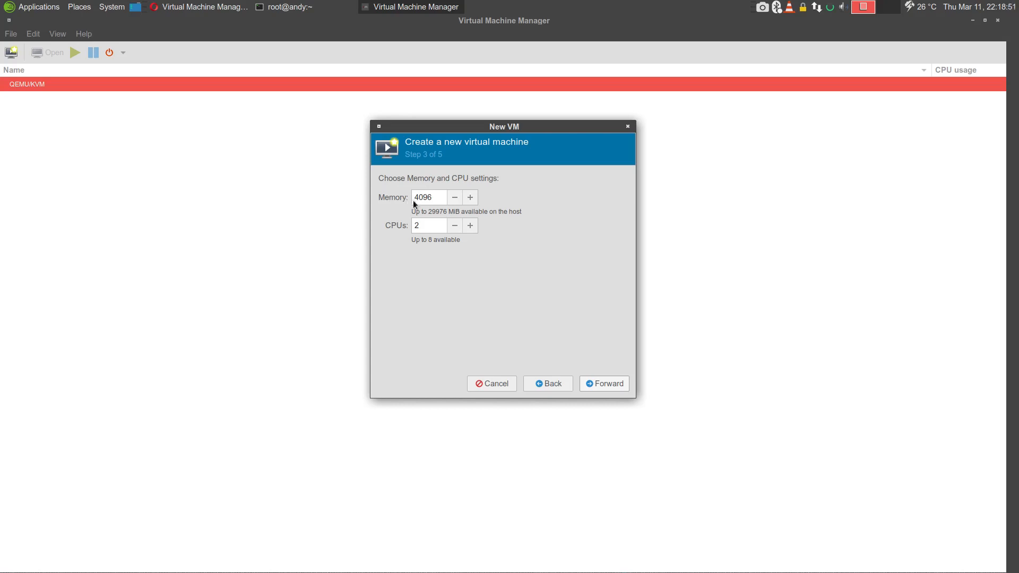
double_click(427, 225)
Switch to the root terminal, run lscpu, and check the number of CPUs the host has.
click(286, 7)
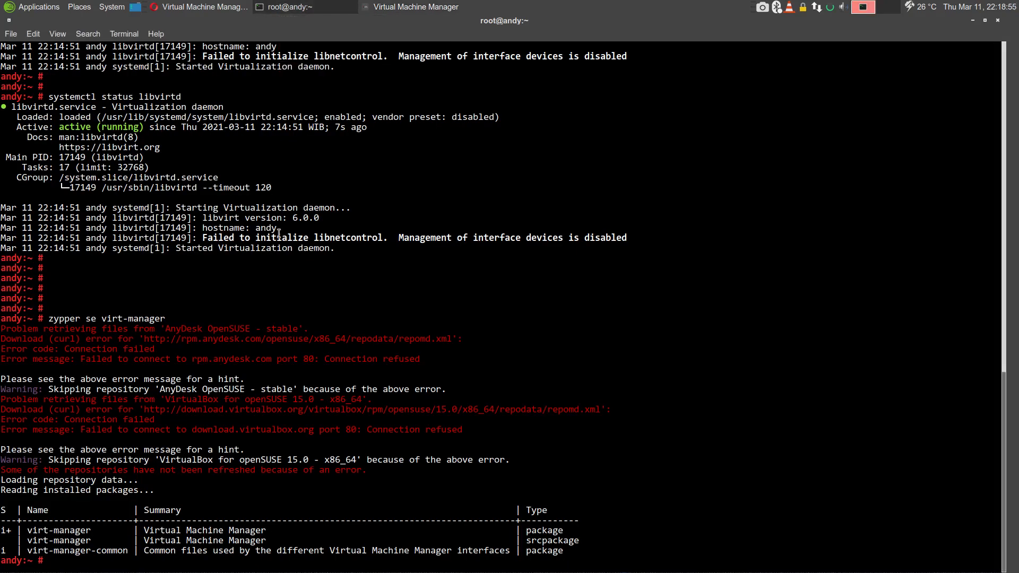
text(lscpu)
key(Return)
key(Return)
key(Return)
key(Return)
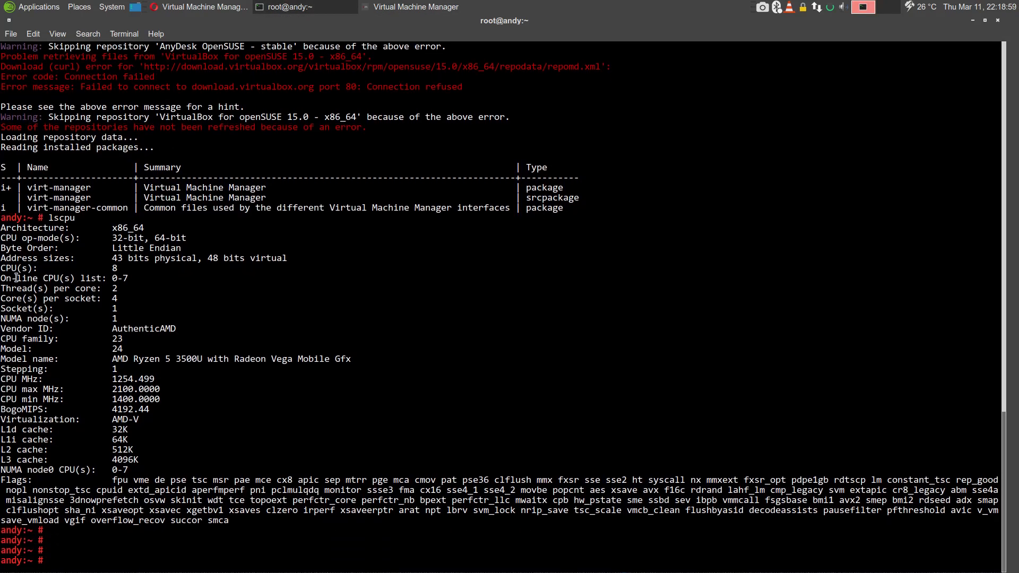
double_click(38, 275)
double_click(46, 268)
triple_click(114, 271)
Back in Virtual Machine Manager, increase the new machine's CPU count by two, set its memory to 8192, and continue to the storage settings.
key(alt+Tab)
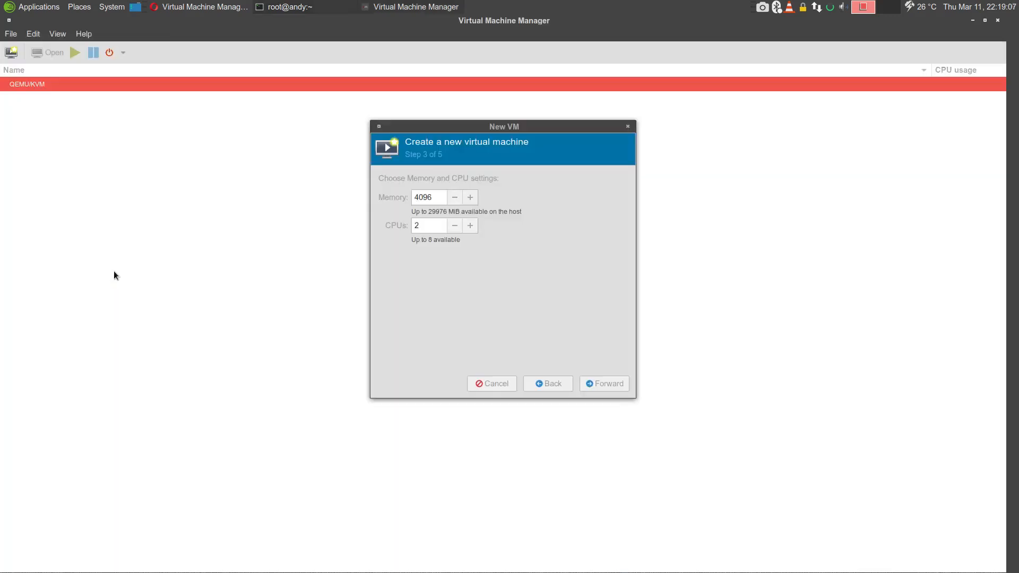
click(438, 224)
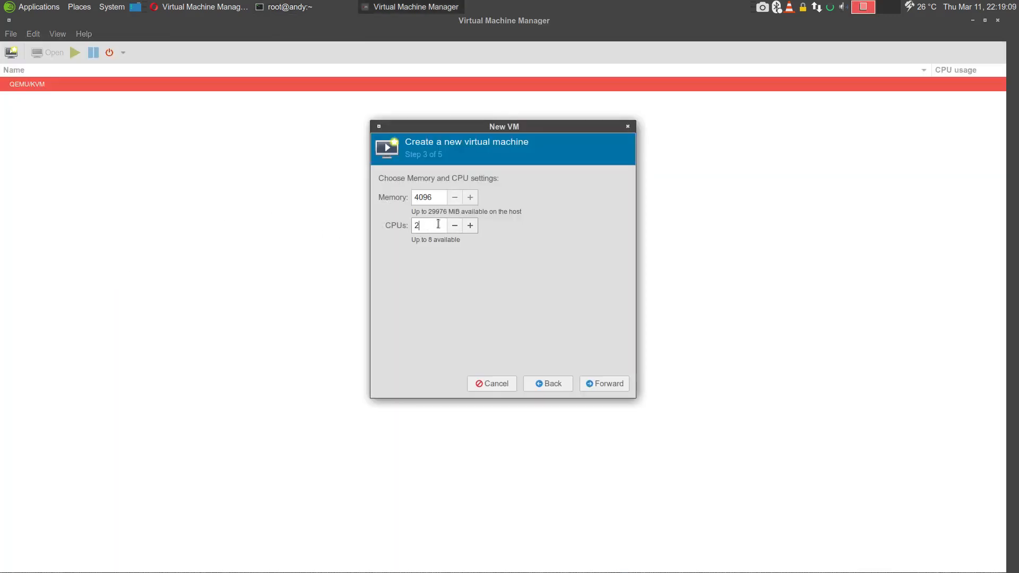
click(470, 226)
click(470, 226)
double_click(436, 197)
text(8192)
click(597, 383)
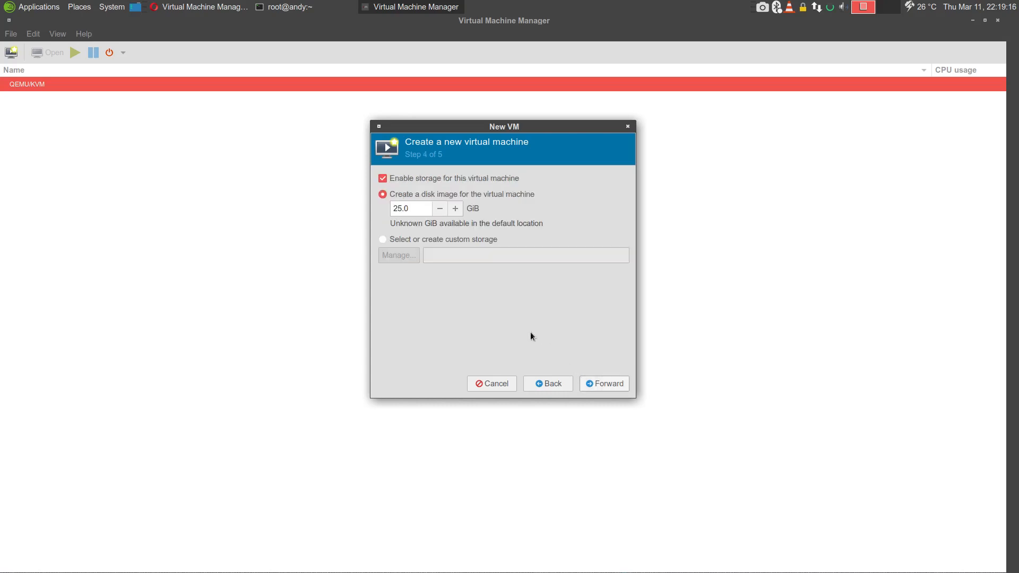
Choose custom storage for the new machine and open the storage volume chooser.
click(391, 239)
click(383, 256)
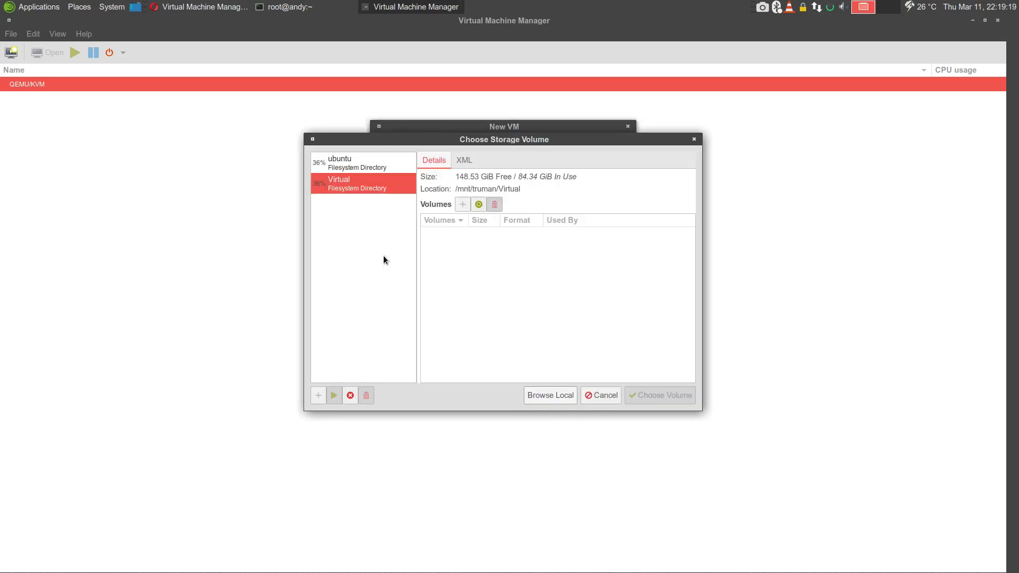
click(596, 395)
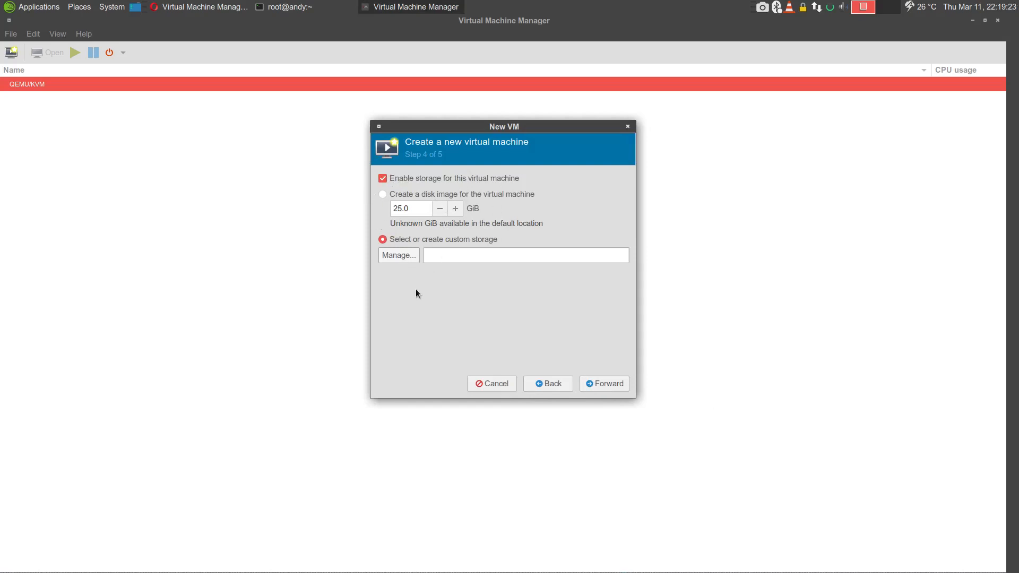
click(403, 253)
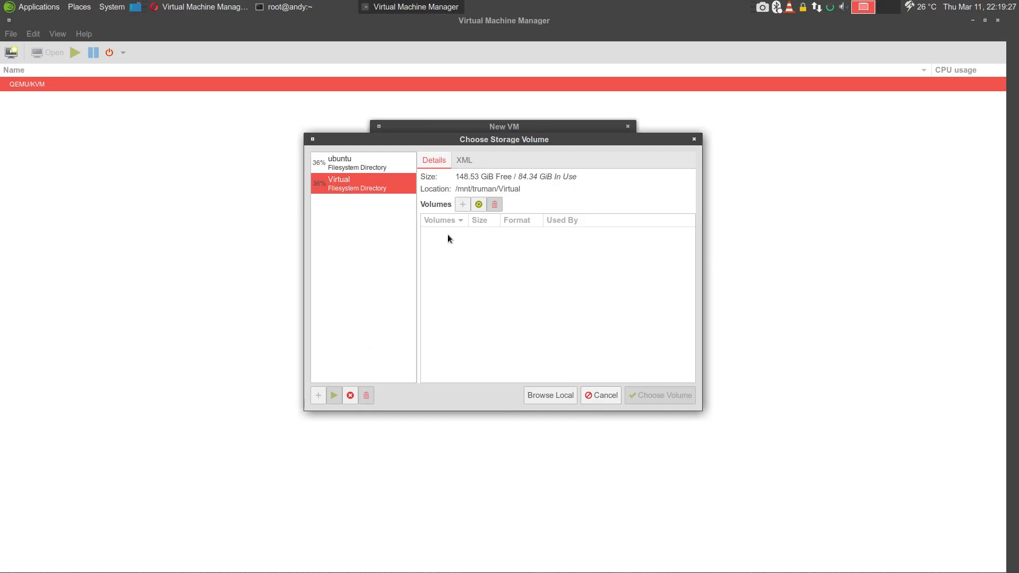
Create a qcow2 storage volume named ubuntu2004 in the Virtual pool with a maximum capacity of 100 GiB.
click(477, 208)
click(460, 206)
click(439, 237)
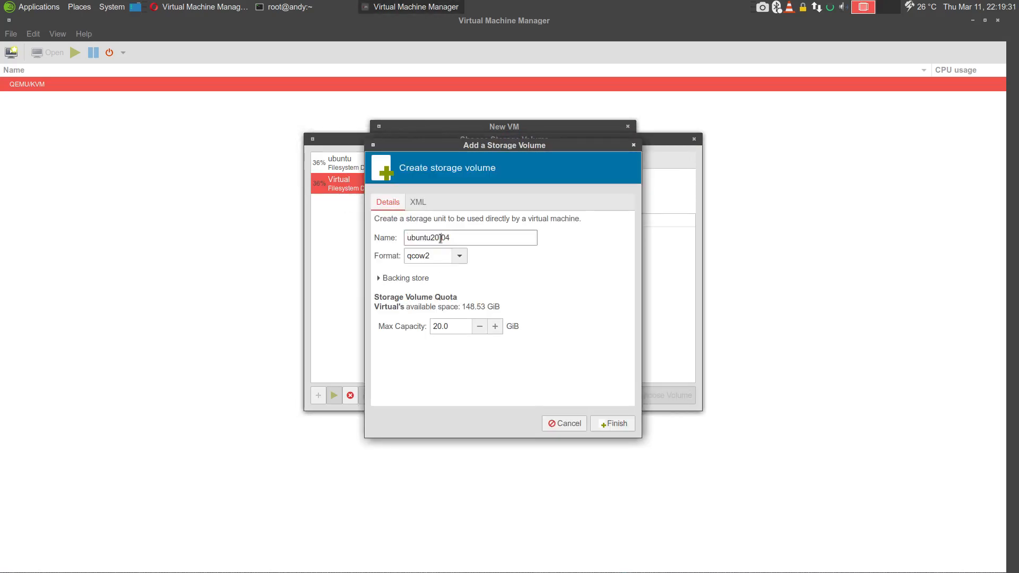
double_click(439, 236)
click(516, 237)
key(BackSpace)
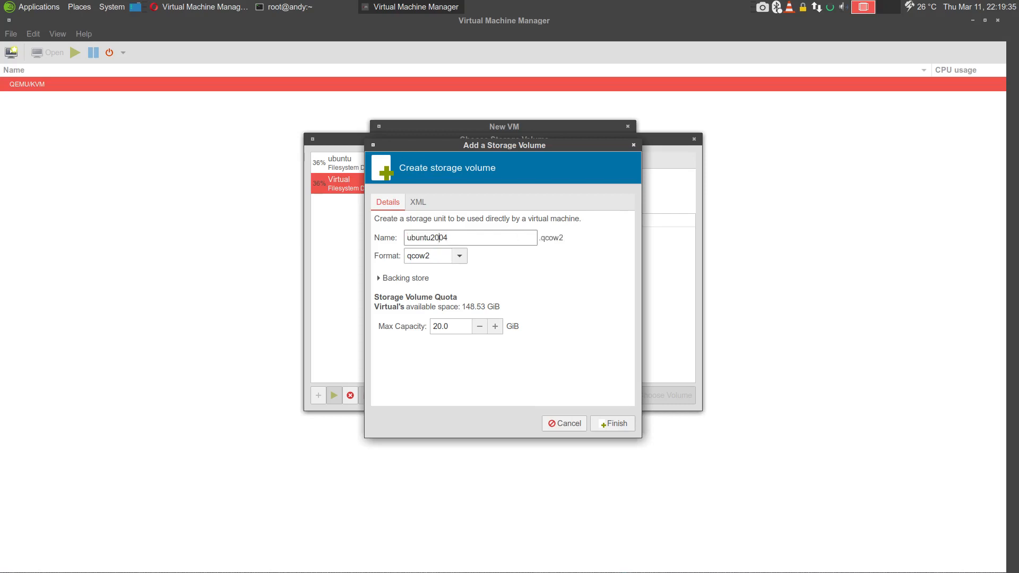
double_click(443, 326)
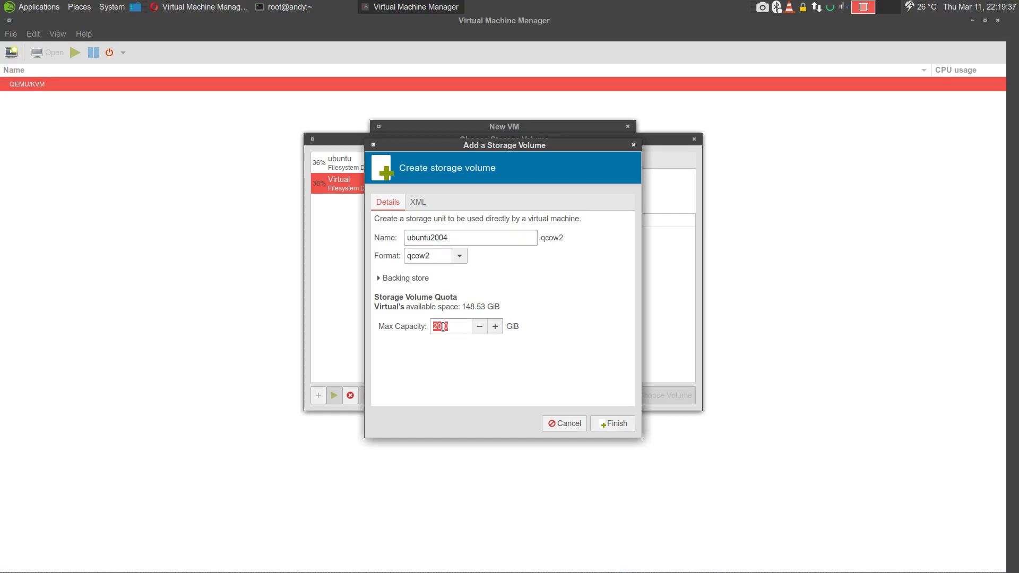
text(100)
click(613, 426)
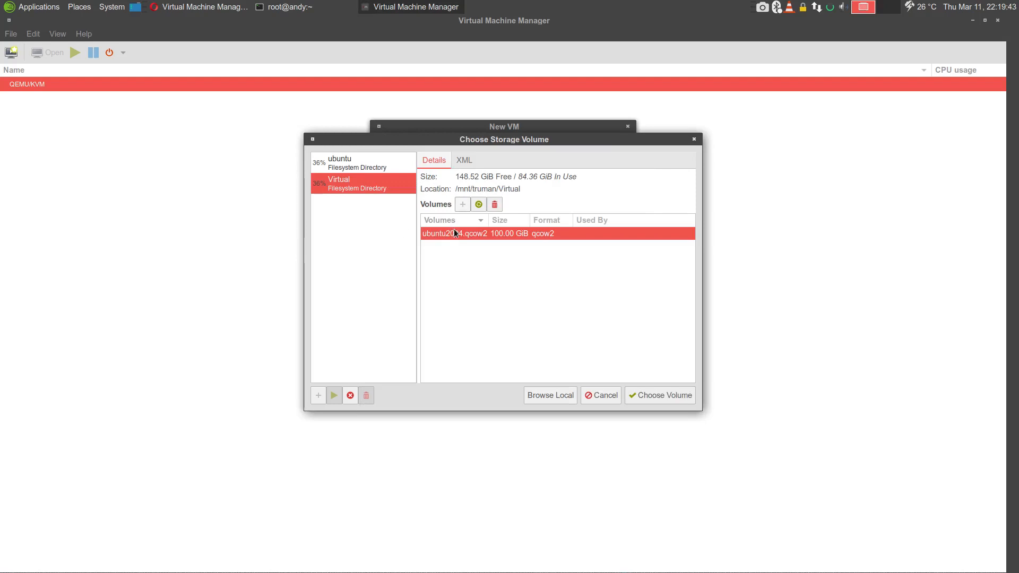
Use the ubuntu2004.qcow2 volume as the machine's disk and continue to the final summary, rechecking the memory and CPU settings on the way.
click(659, 398)
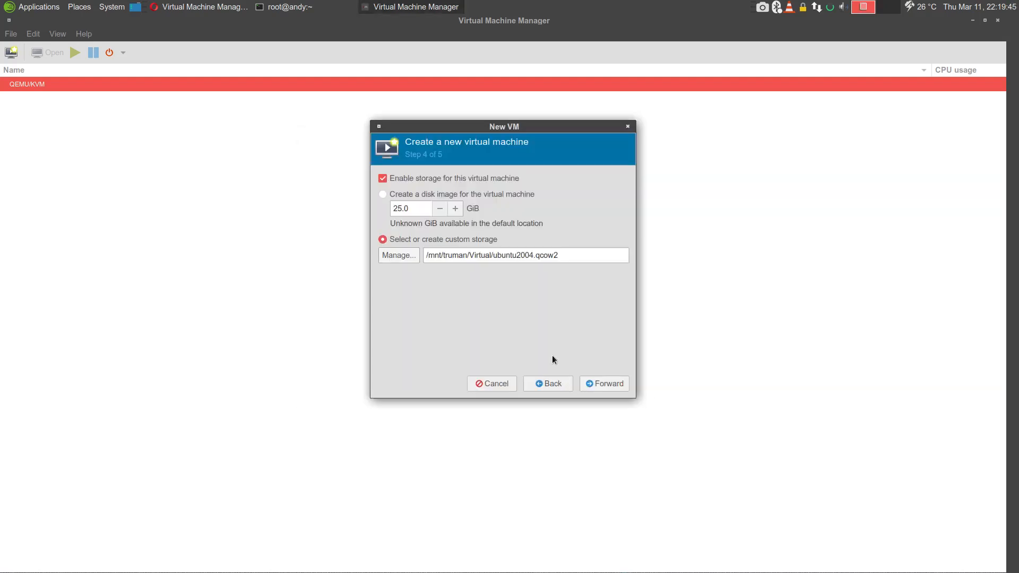
click(592, 380)
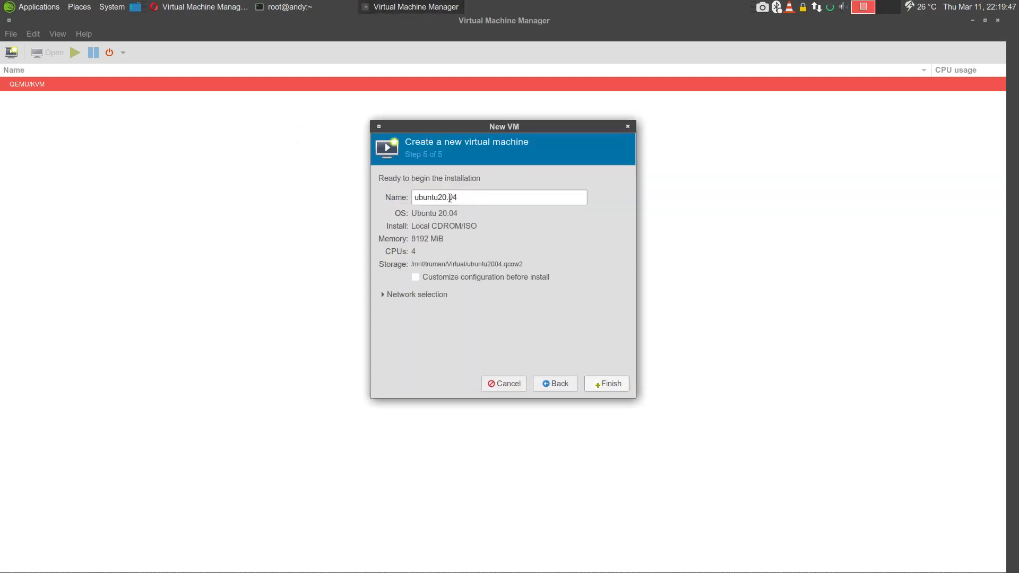
click(546, 386)
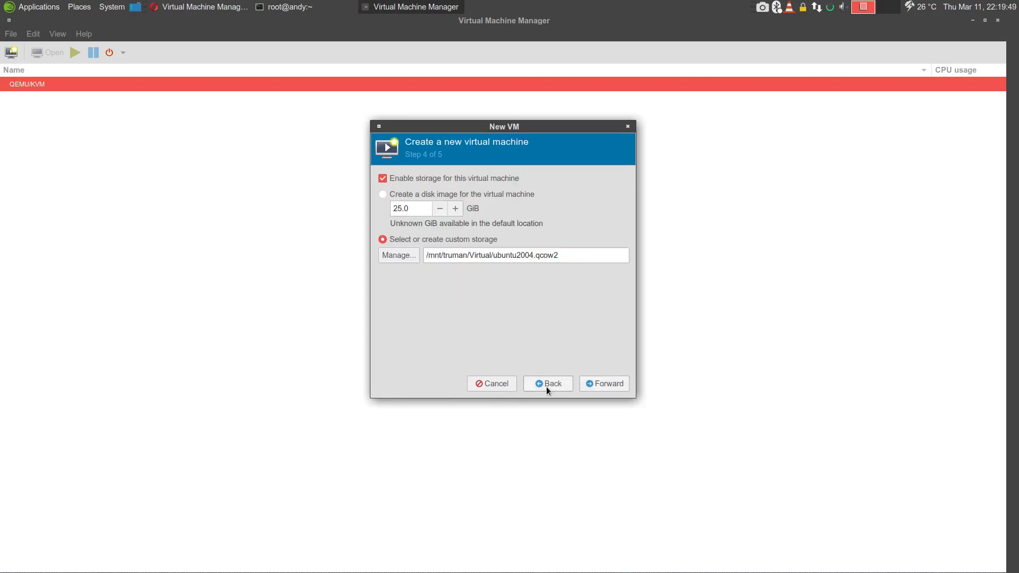
click(564, 383)
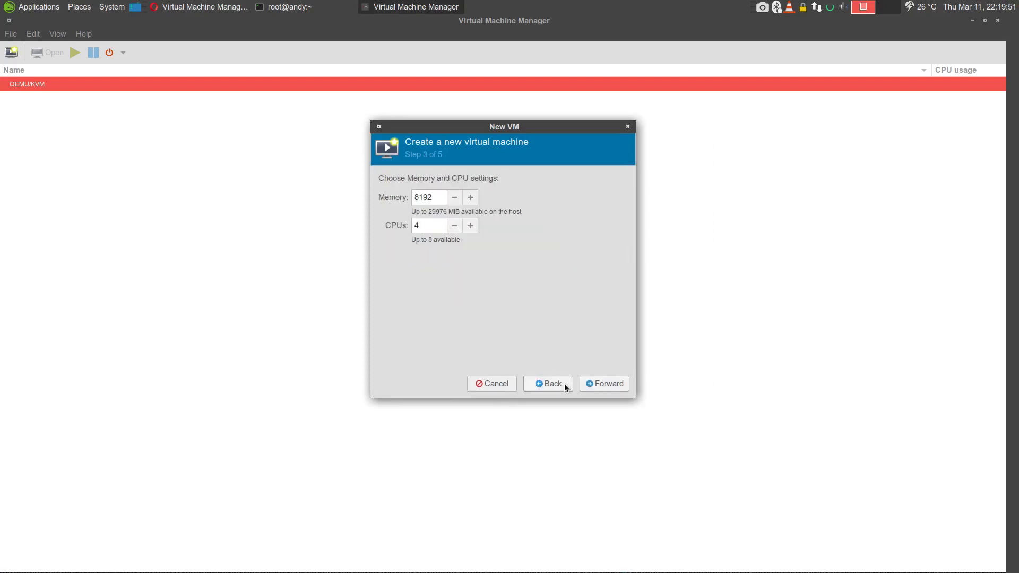
click(585, 381)
click(584, 381)
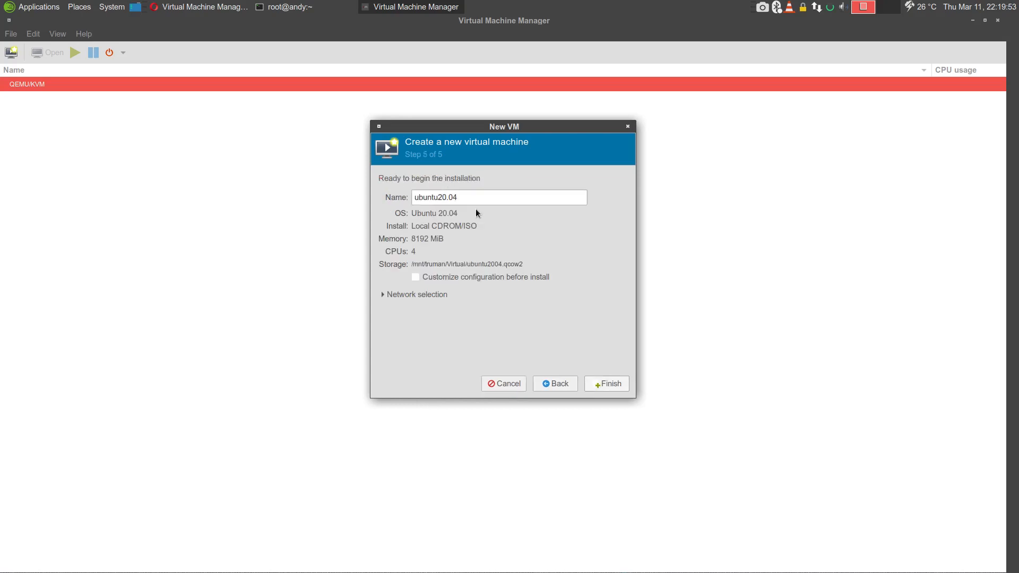
Name the machine ubuntu2004, show its network selection, and finish the wizard with configuration customizing before install enabled.
click(456, 198)
key(BackSpace)
click(414, 295)
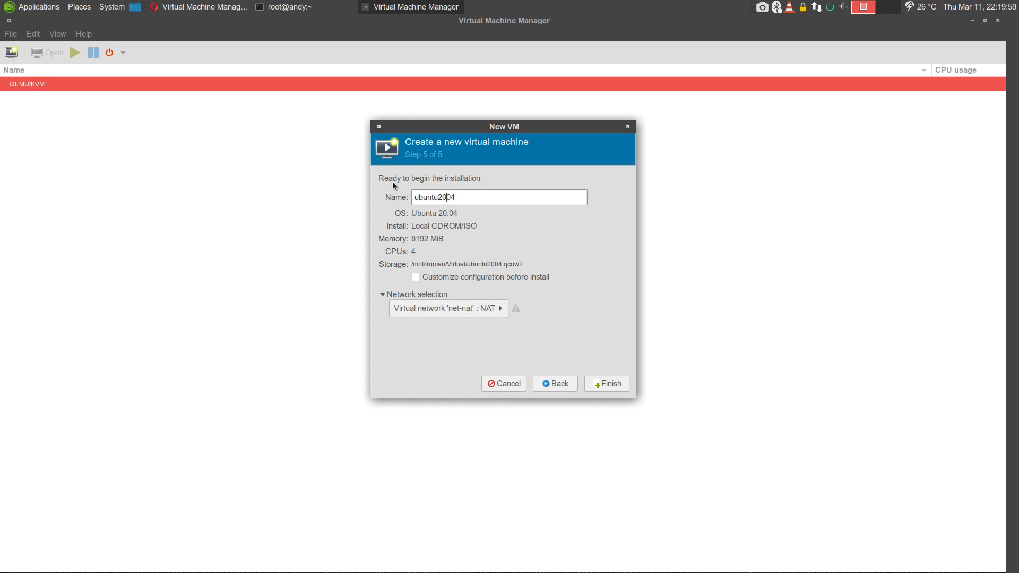
click(444, 277)
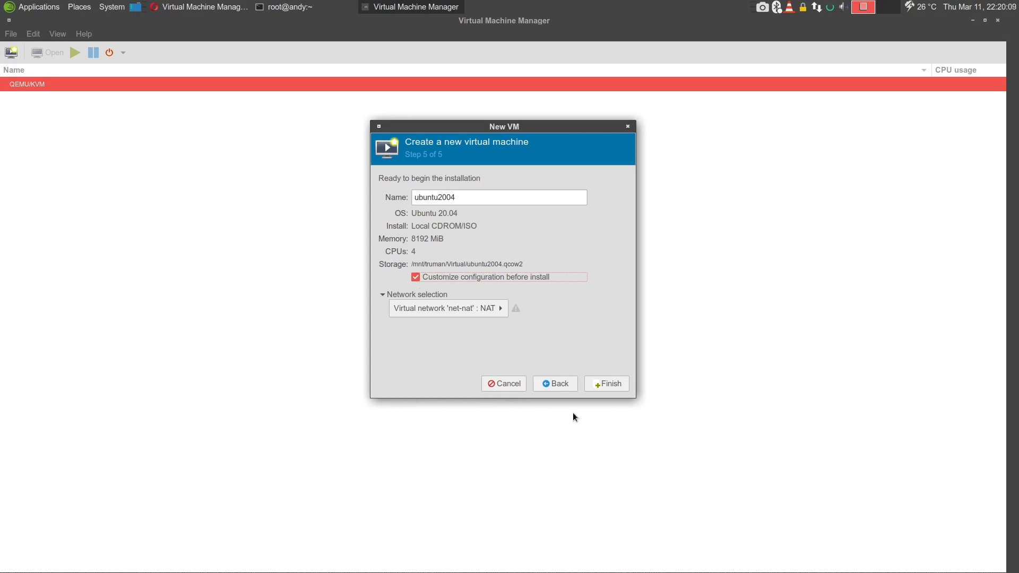
click(611, 383)
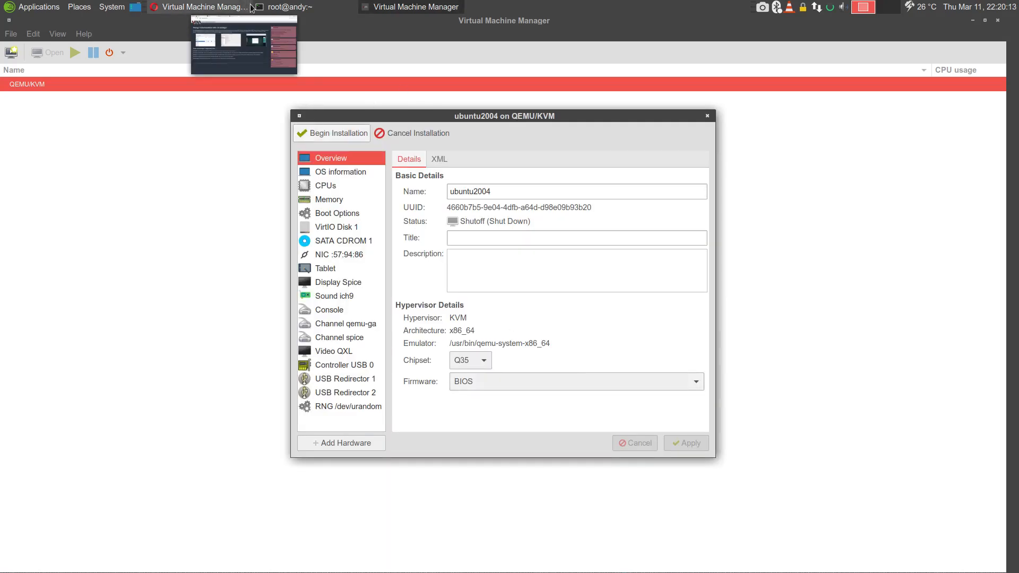
Switch to the root terminal, clear it, and display the contents of /etc/modprobe.d/kvm.conf.
click(309, 11)
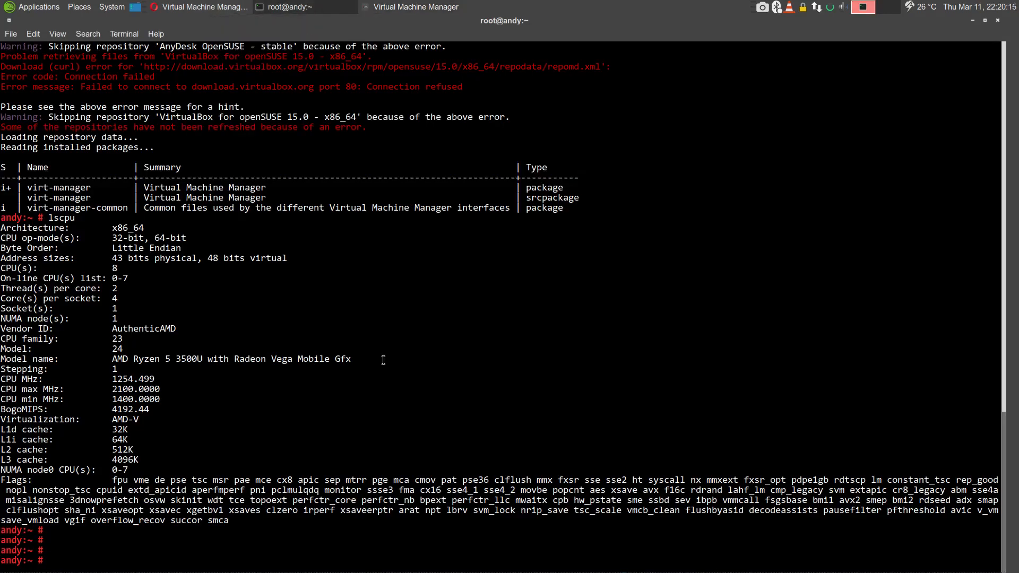
text(clear)
key(Return)
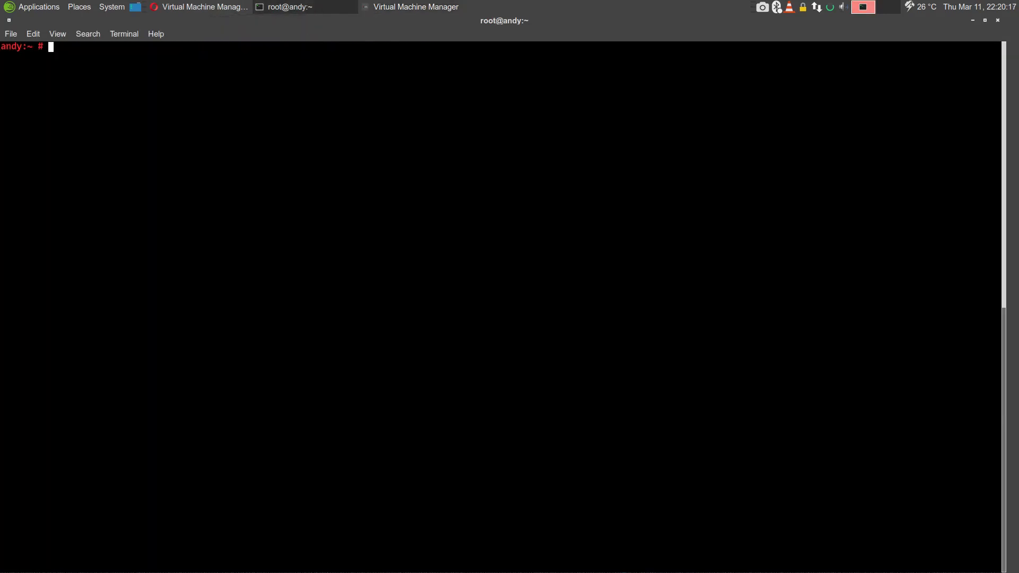
key(Return)
text(cat /etc/)
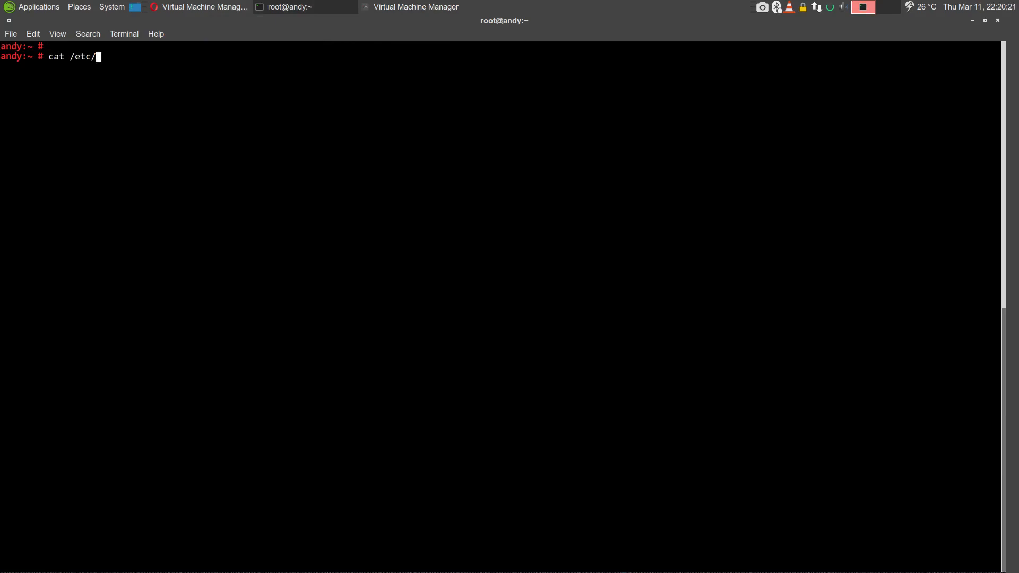
text(mod)
key(Tab)
text(k)
key(Tab)
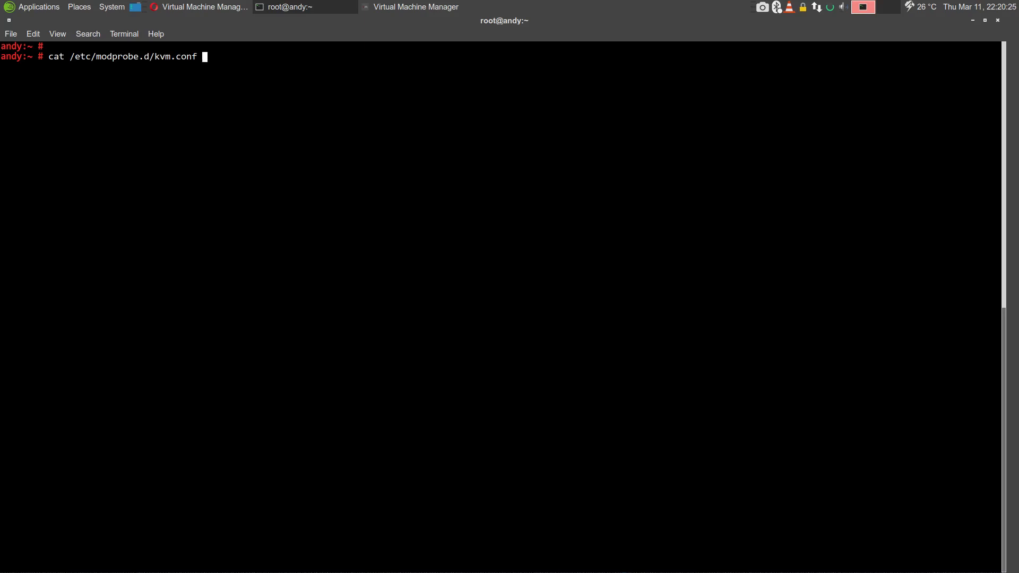
key(Return)
key(Return)
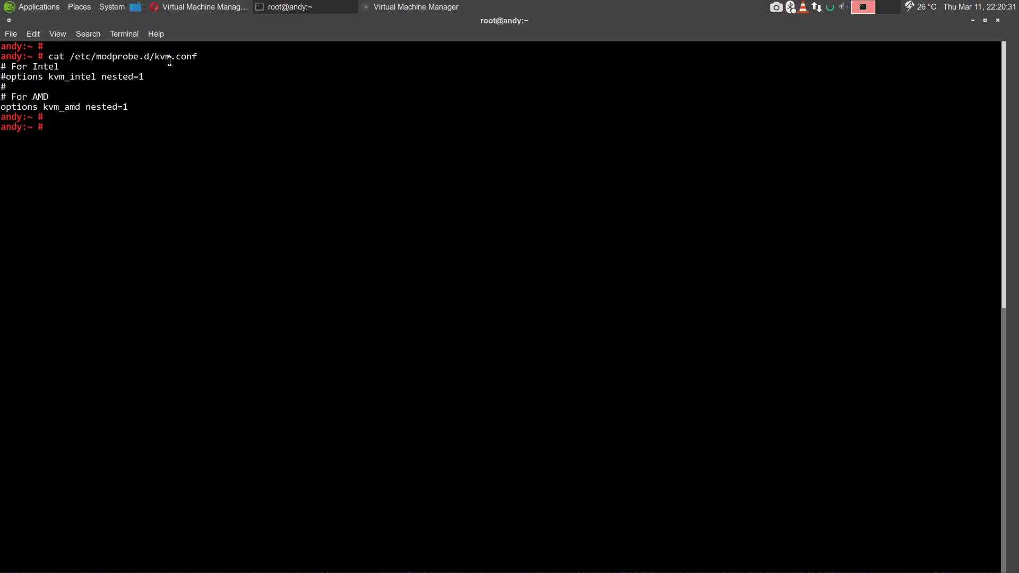
Examine the nested virtualization option lines for AMD and Intel in the displayed kvm.conf.
triple_click(87, 107)
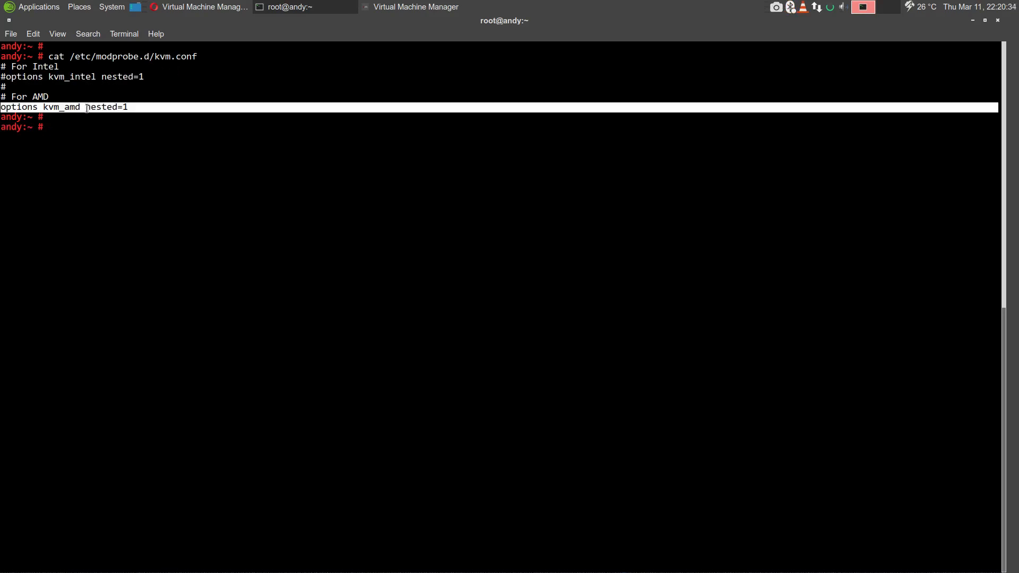
click(223, 102)
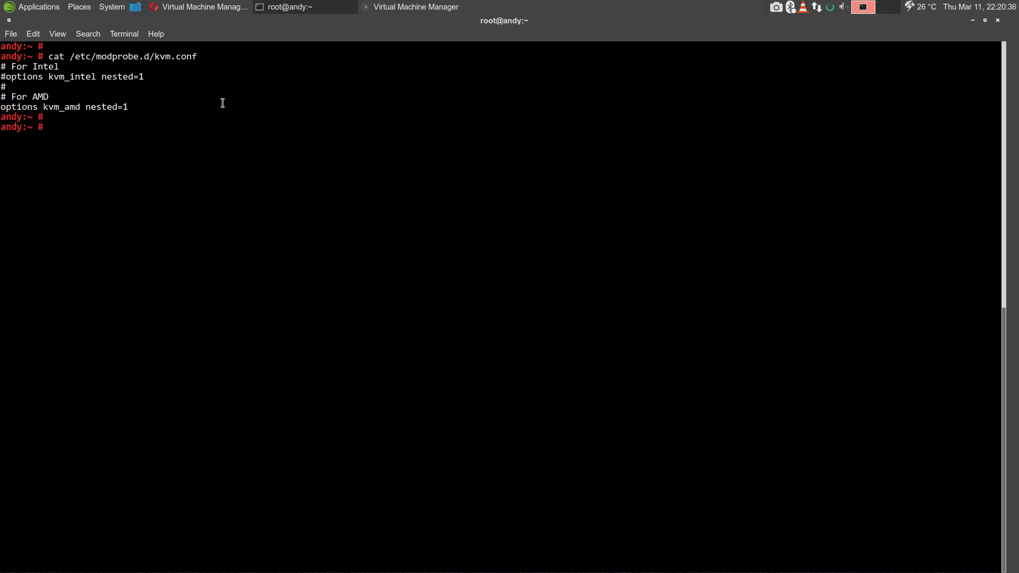
triple_click(86, 106)
click(148, 106)
triple_click(106, 78)
click(174, 92)
triple_click(67, 105)
click(152, 114)
Return to Virtual Machine Manager and review the operating system information of the ubuntu2004 machine.
click(411, 6)
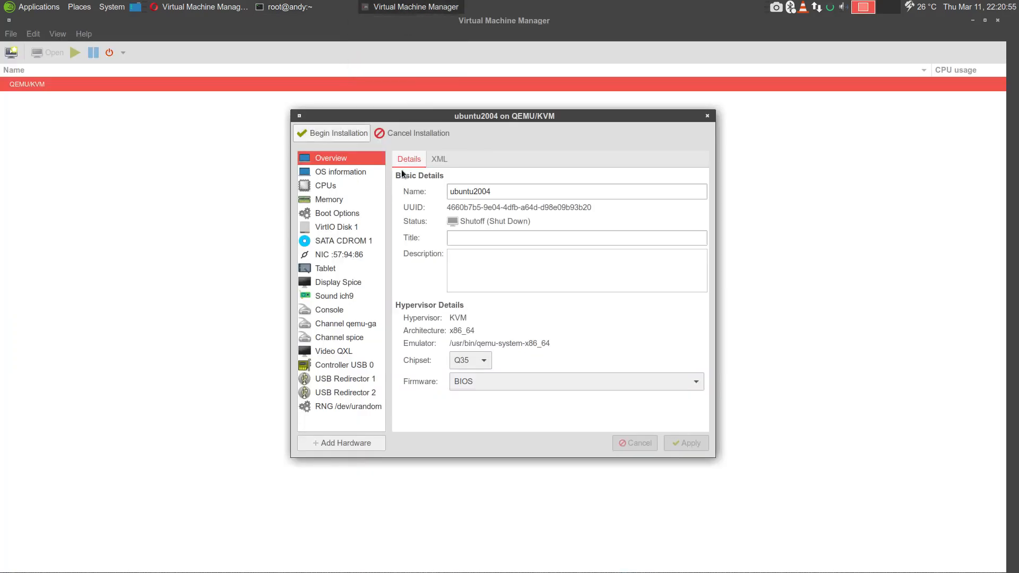
click(364, 170)
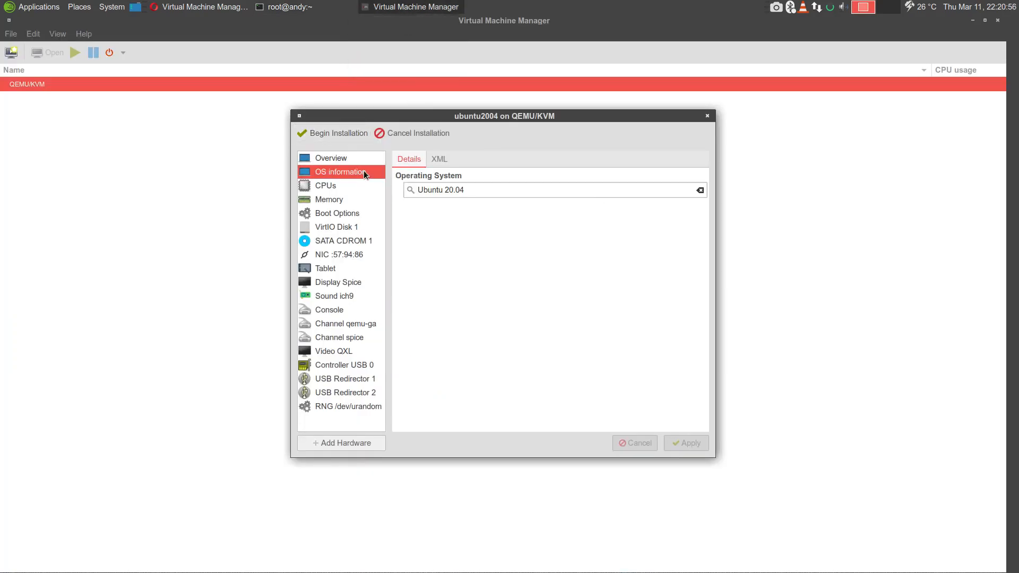
click(441, 185)
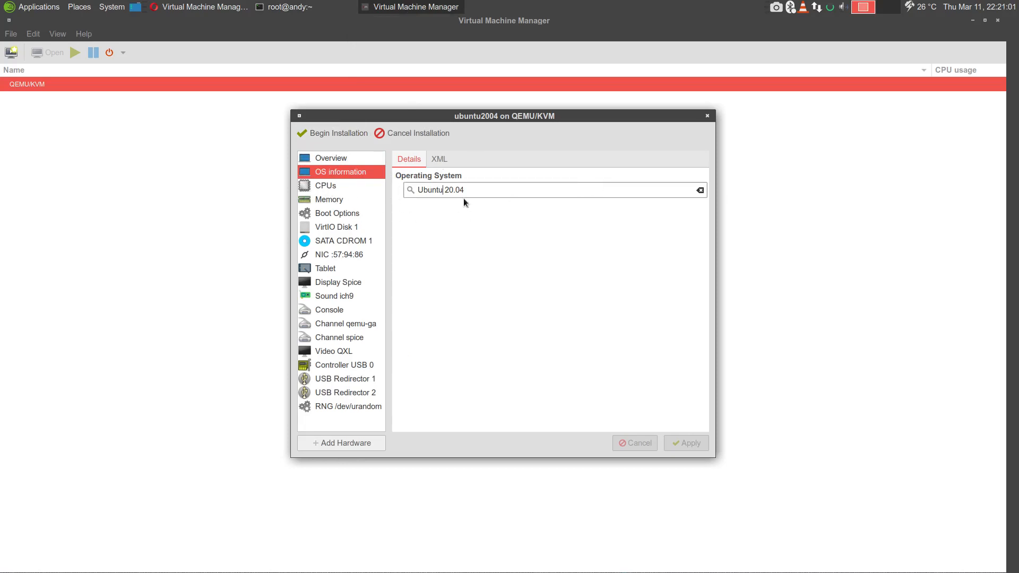
click(429, 158)
click(414, 159)
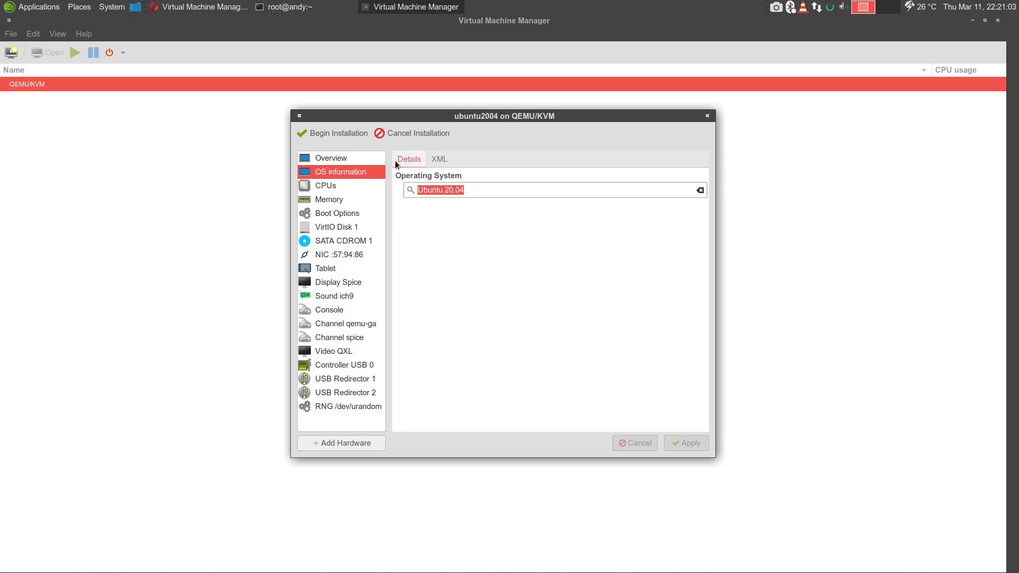
Open the machine's CPU settings and enable setting the CPU topology manually.
click(321, 186)
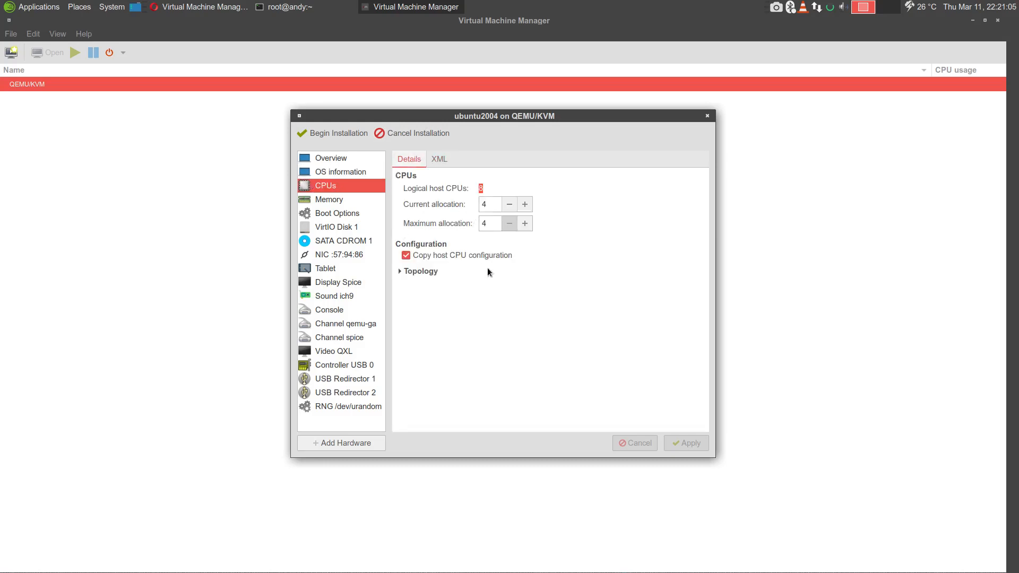
click(418, 271)
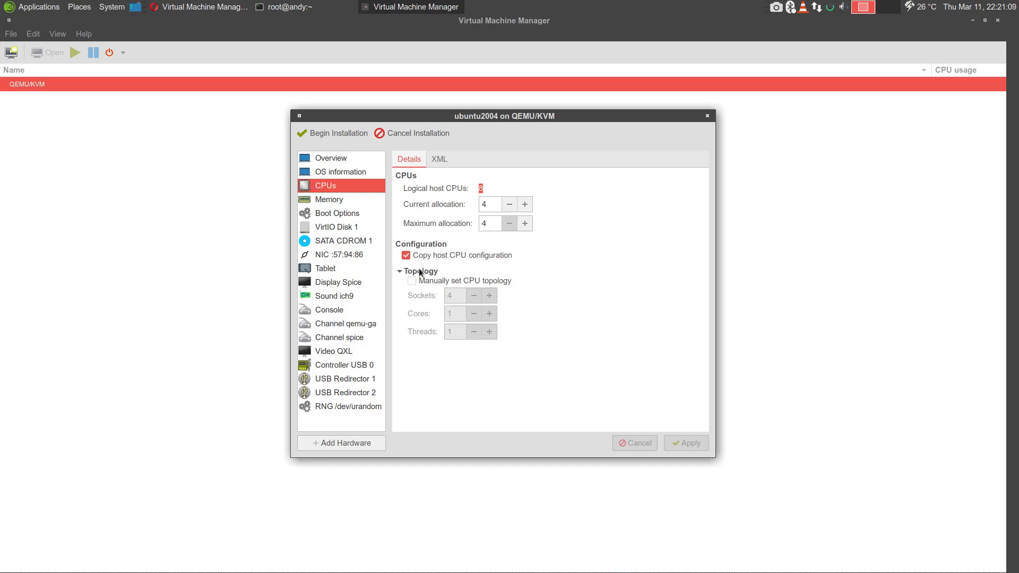
click(435, 282)
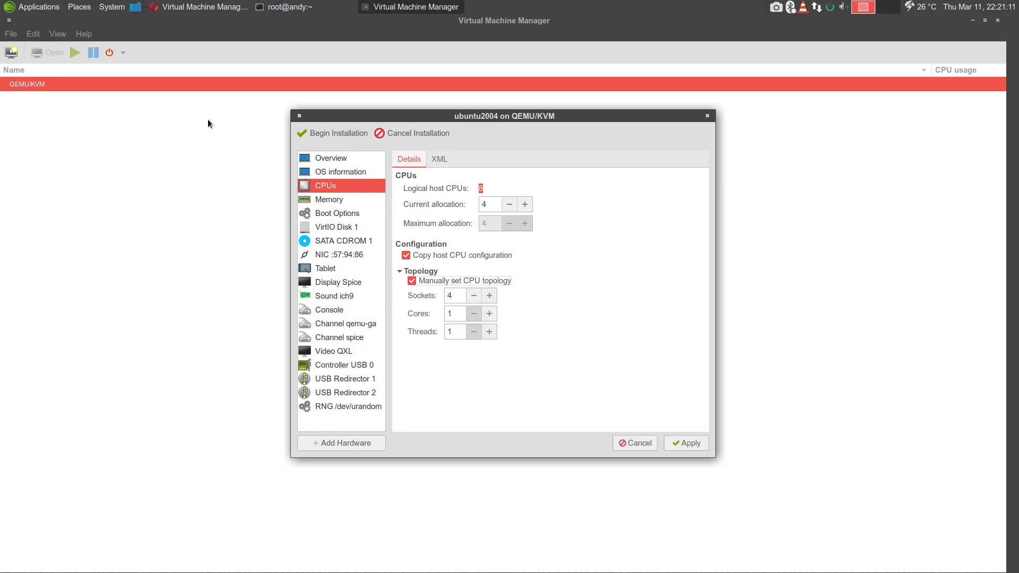
Switch to the root terminal, run lscpu, and check the host's sockets, cores per socket and threads per core.
click(289, 7)
text(lscpu)
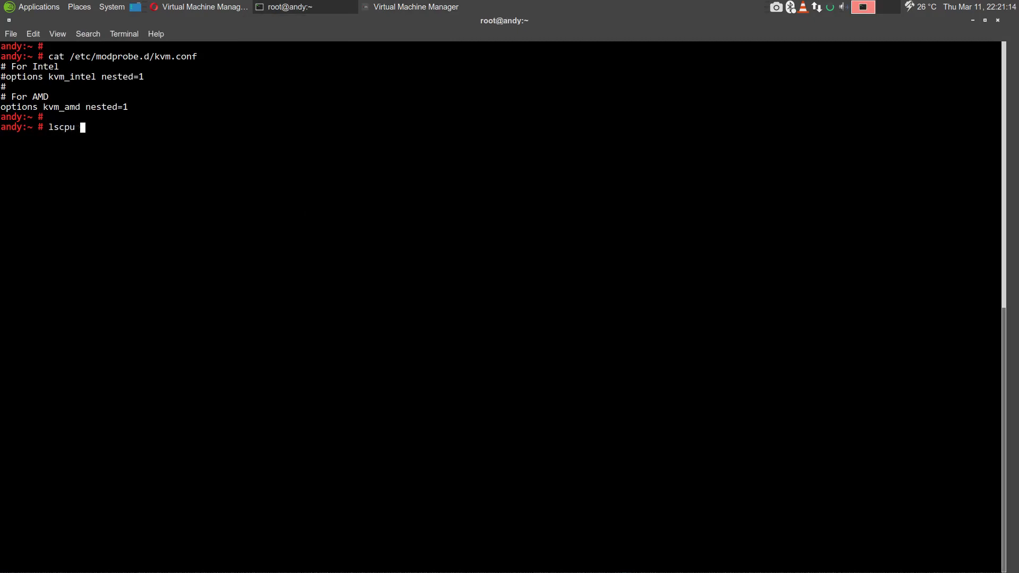
key(Return)
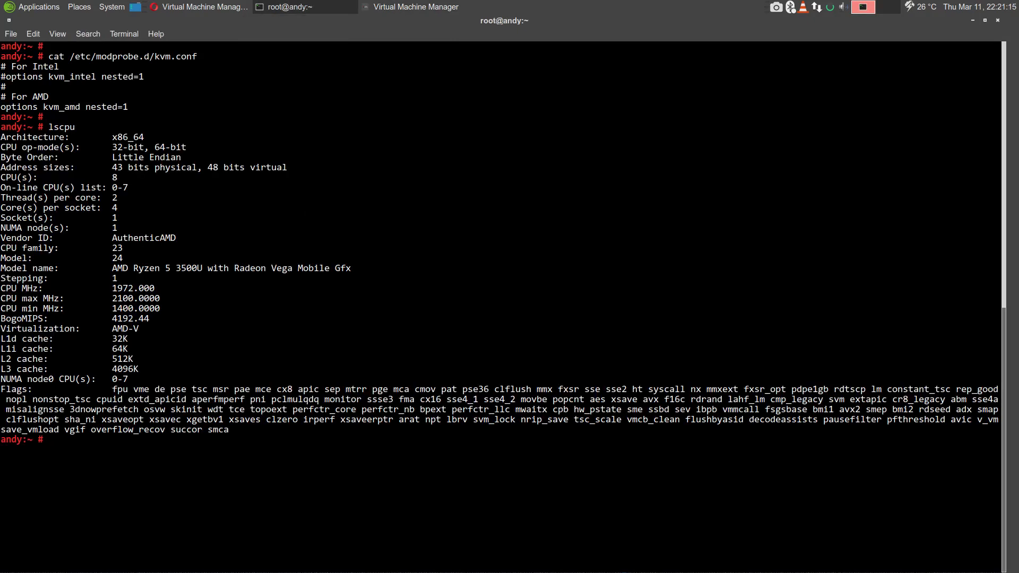
triple_click(117, 217)
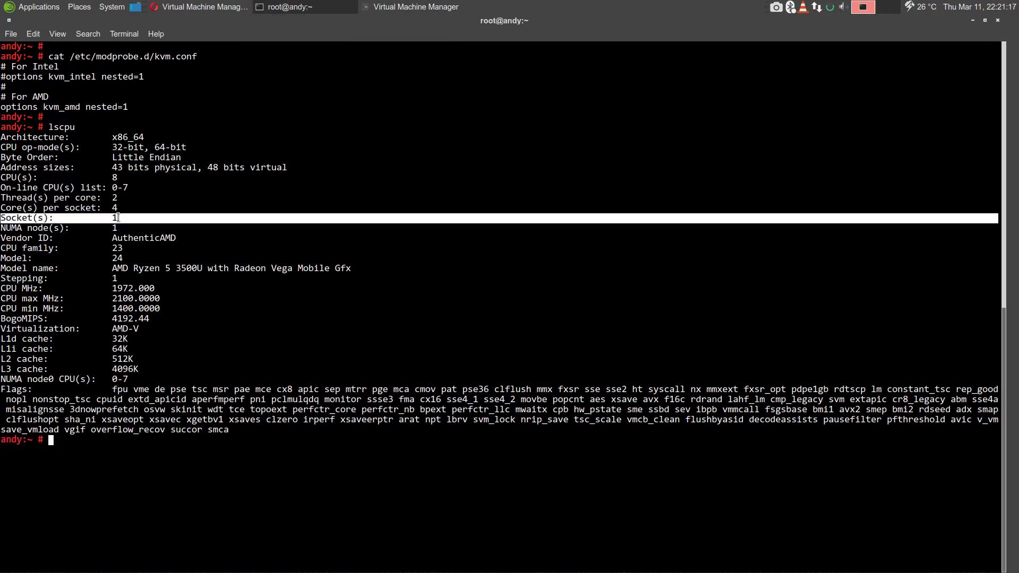
triple_click(113, 207)
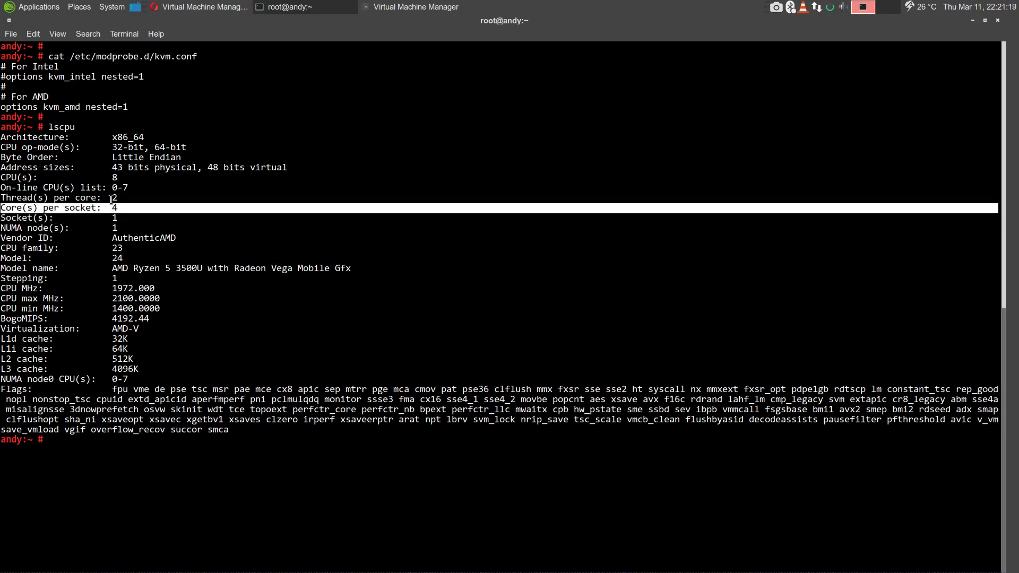
triple_click(113, 200)
Switch to Virtual Machine Manager, set the CPU topology to 1 socket, 4 cores and 2 threads, and compare it with the lscpu output.
key(alt+Tab)
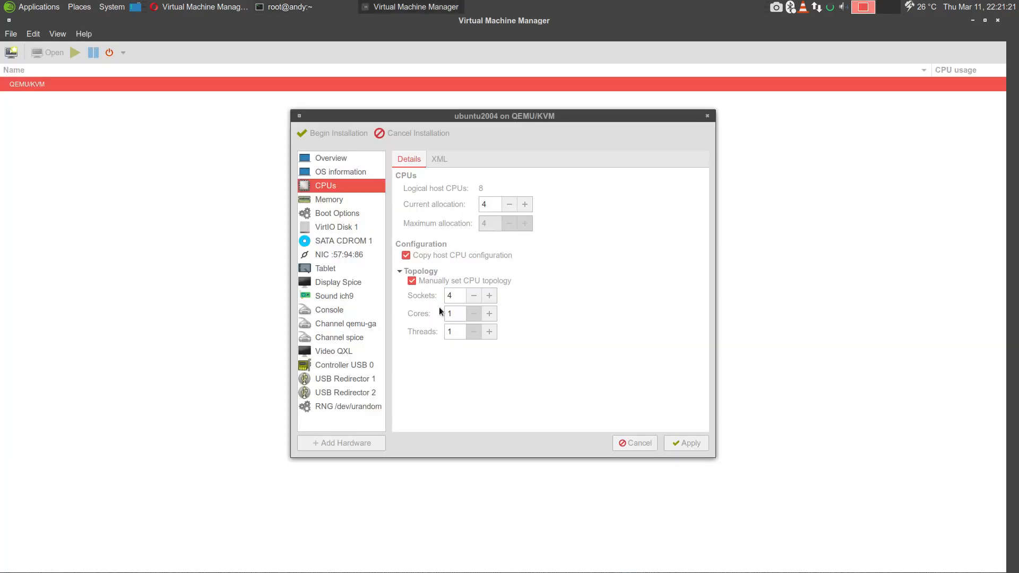
triple_click(472, 298)
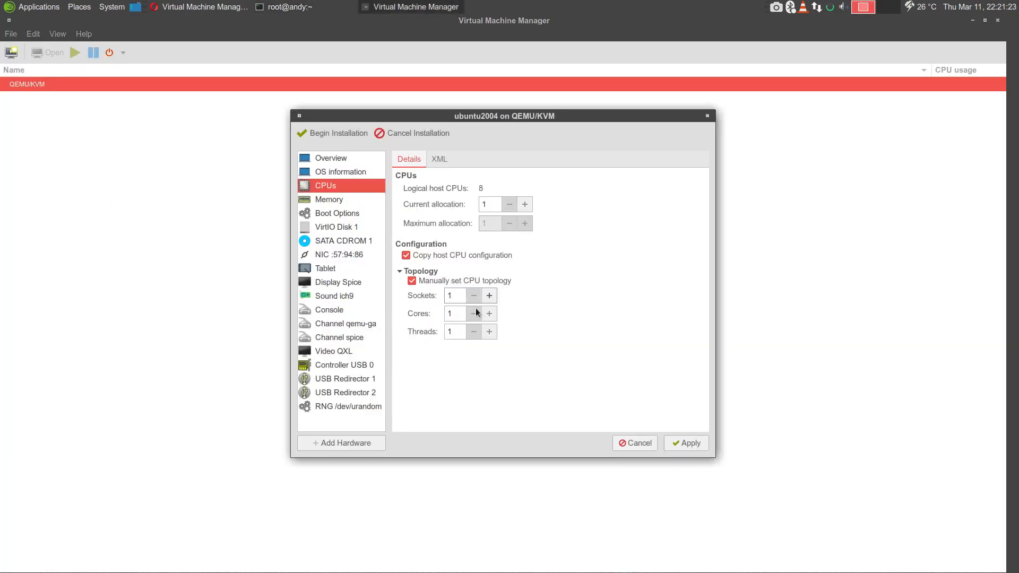
triple_click(483, 314)
click(488, 331)
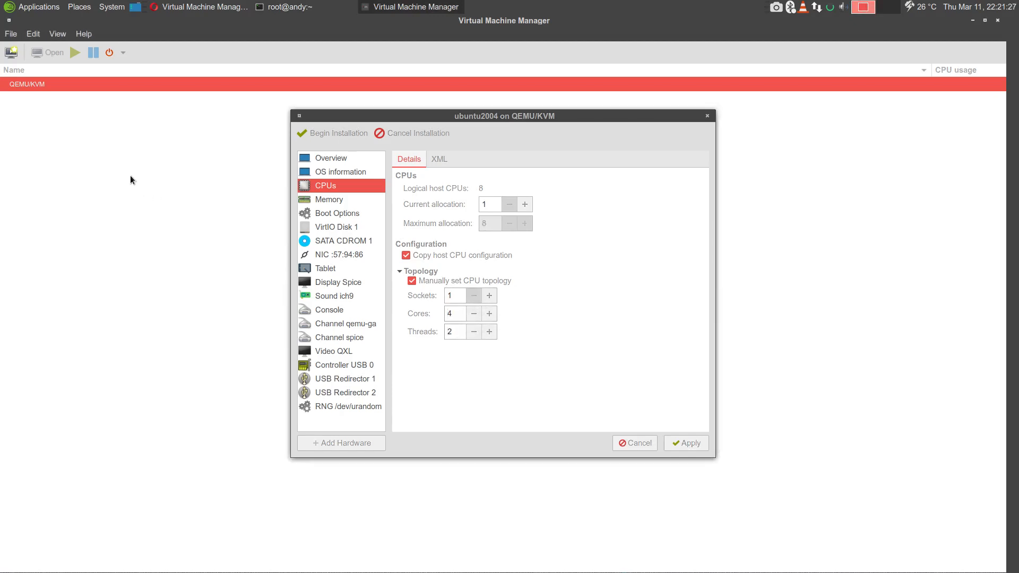
key(alt+Tab)
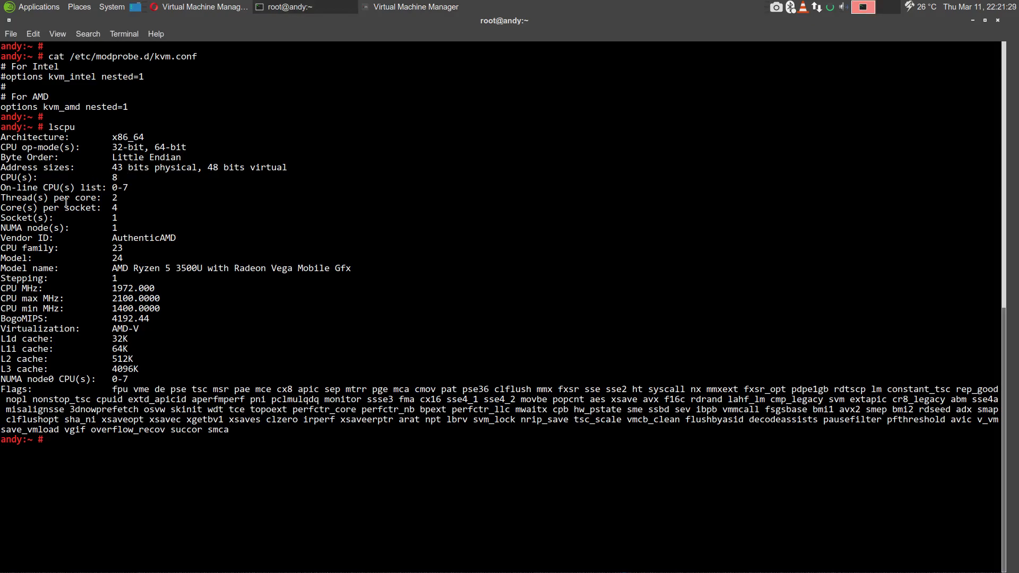
key(alt+Tab)
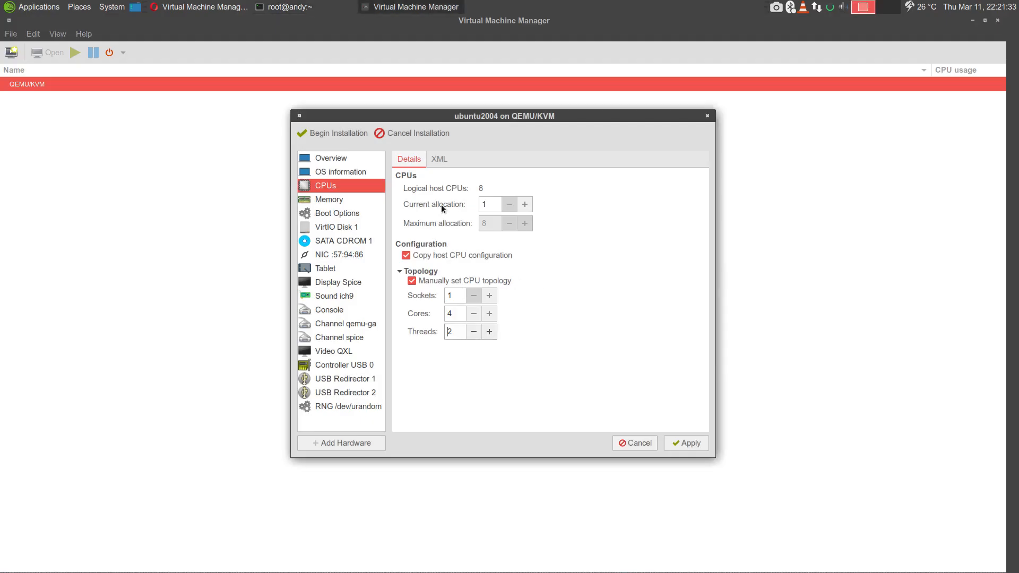
Set the ubuntu2004 machine's current CPU allocation to 4 and apply the CPU settings.
click(527, 205)
click(527, 205)
click(527, 205)
click(693, 446)
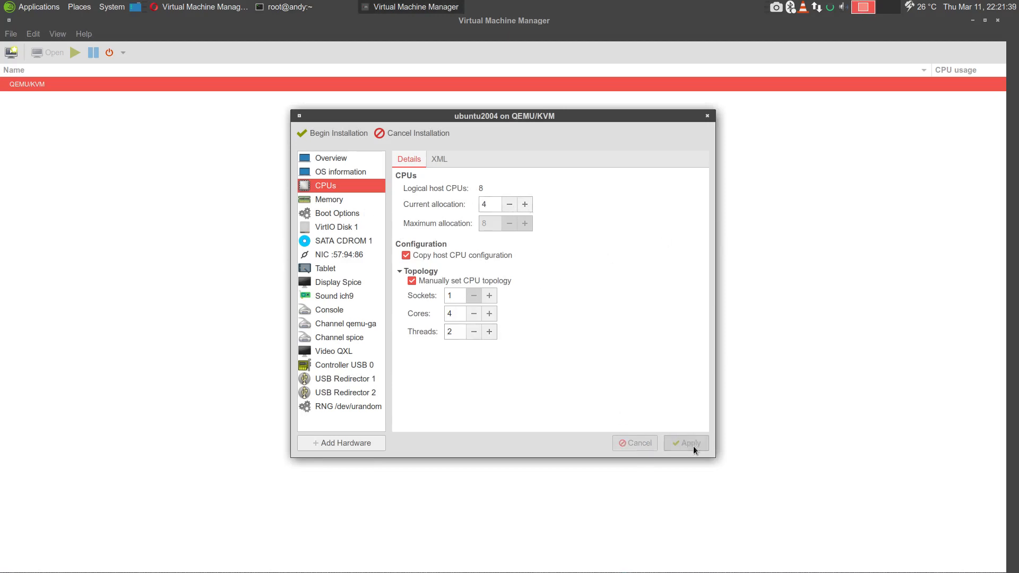
Review the machine's memory, boot options, CD-ROM, VirtIO disk with its advanced options, and the network interface's device model.
click(341, 204)
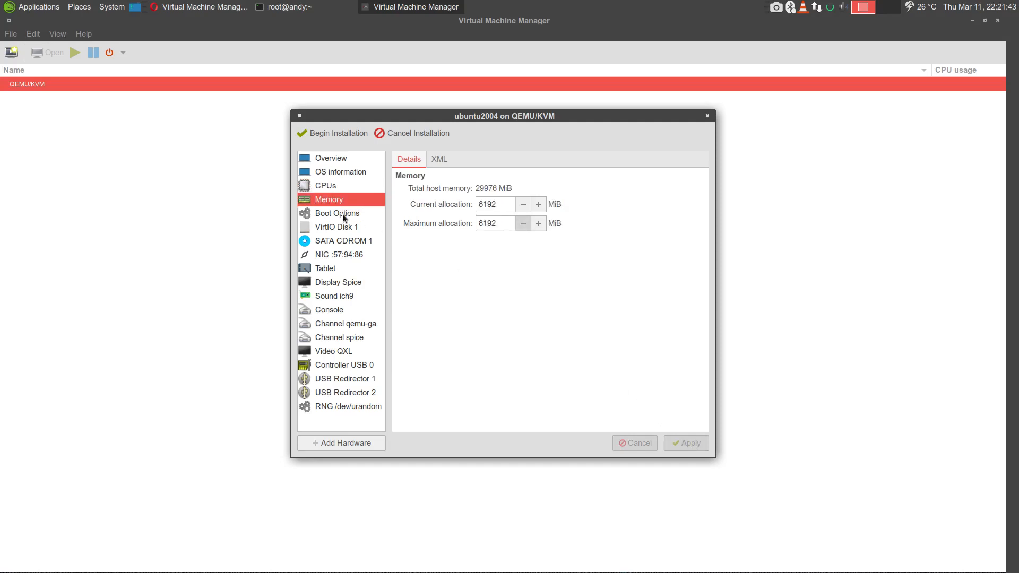
click(342, 214)
click(343, 227)
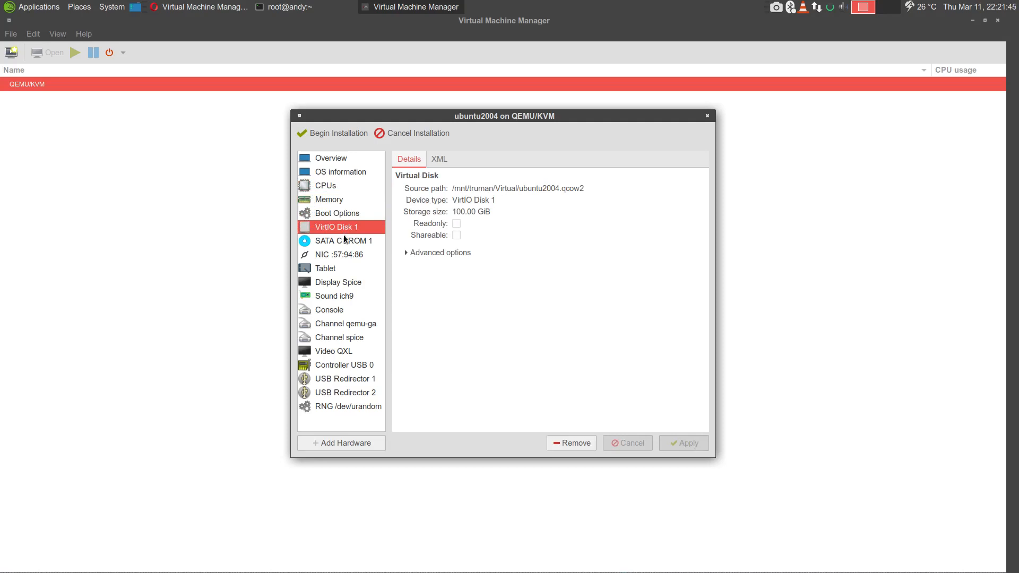
click(344, 240)
click(337, 224)
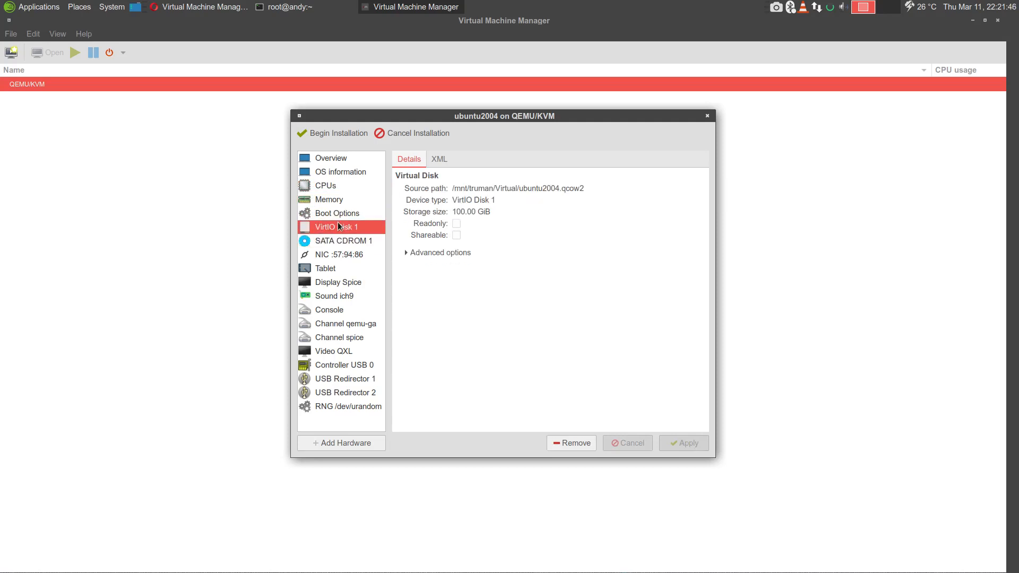
click(440, 253)
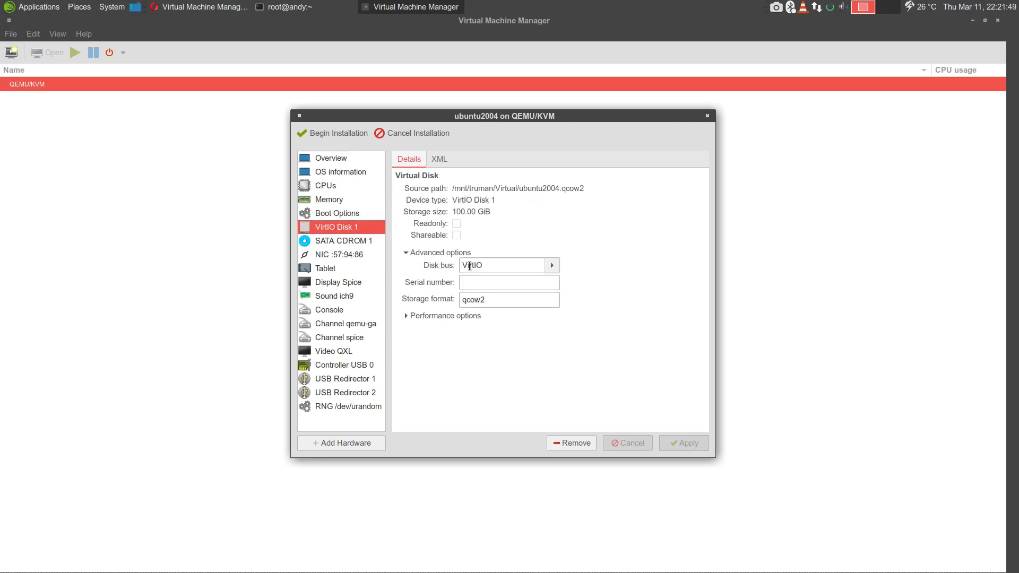
double_click(469, 266)
click(329, 255)
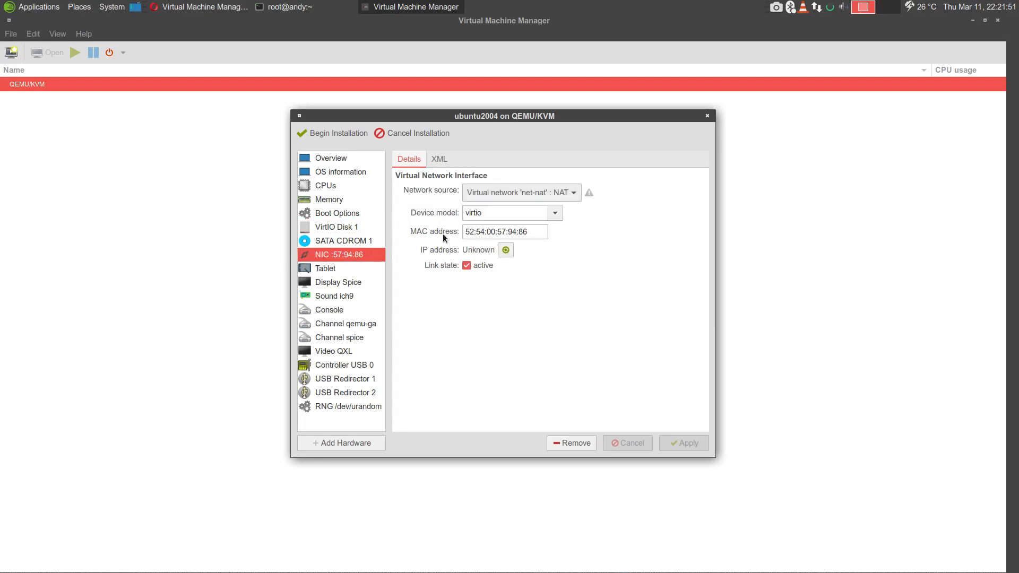
double_click(501, 212)
Begin the installation of the ubuntu2004 machine and choose English as the boot menu language in its console.
click(326, 134)
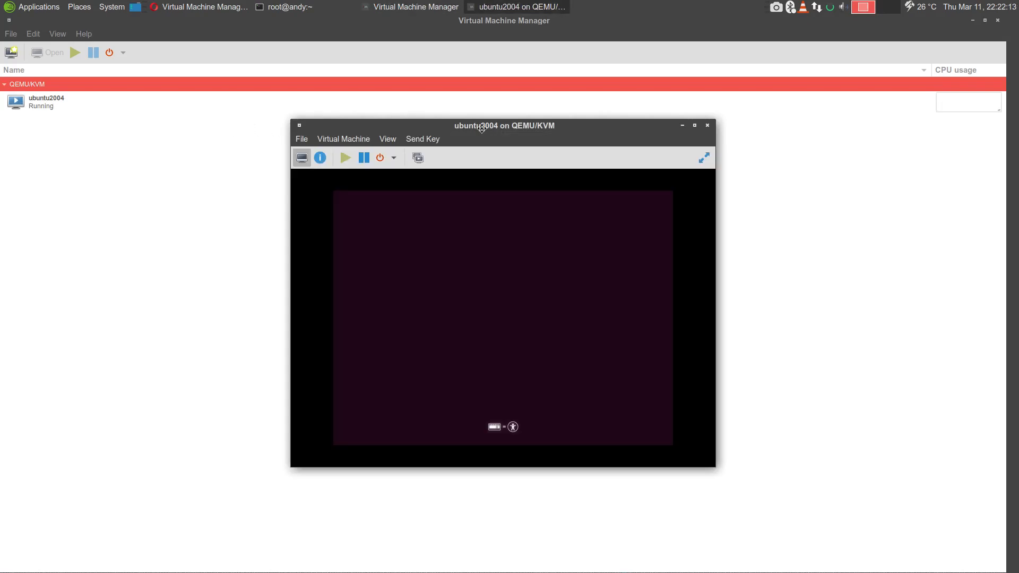
drag(481, 128, 464, 113)
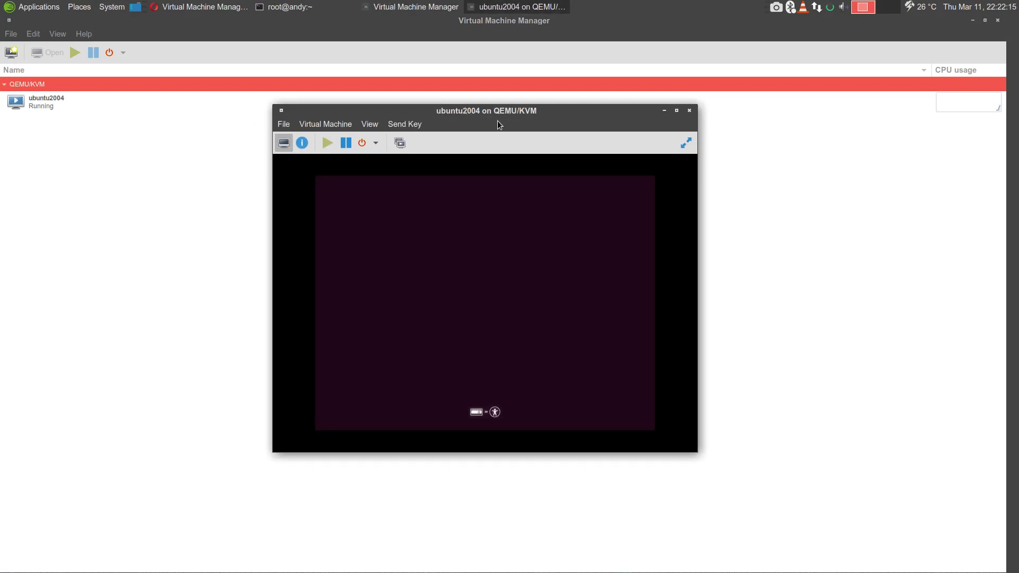
key(Down)
key(Up)
key(Down)
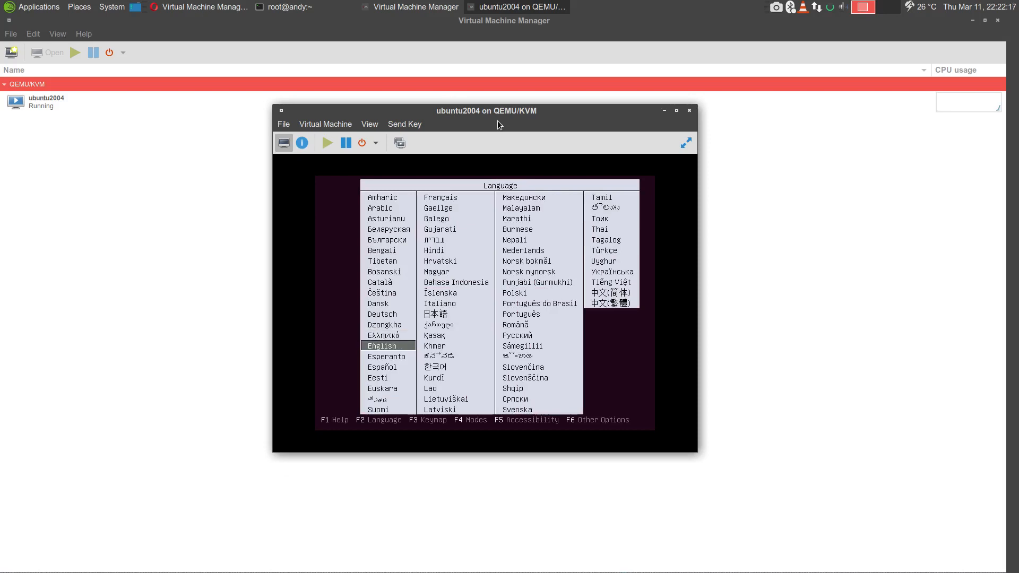
key(Return)
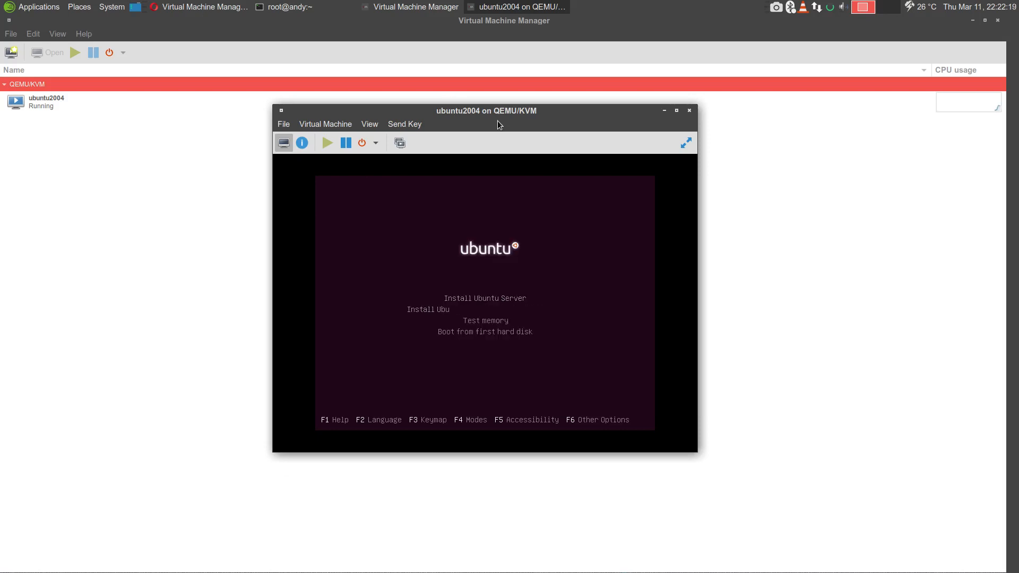